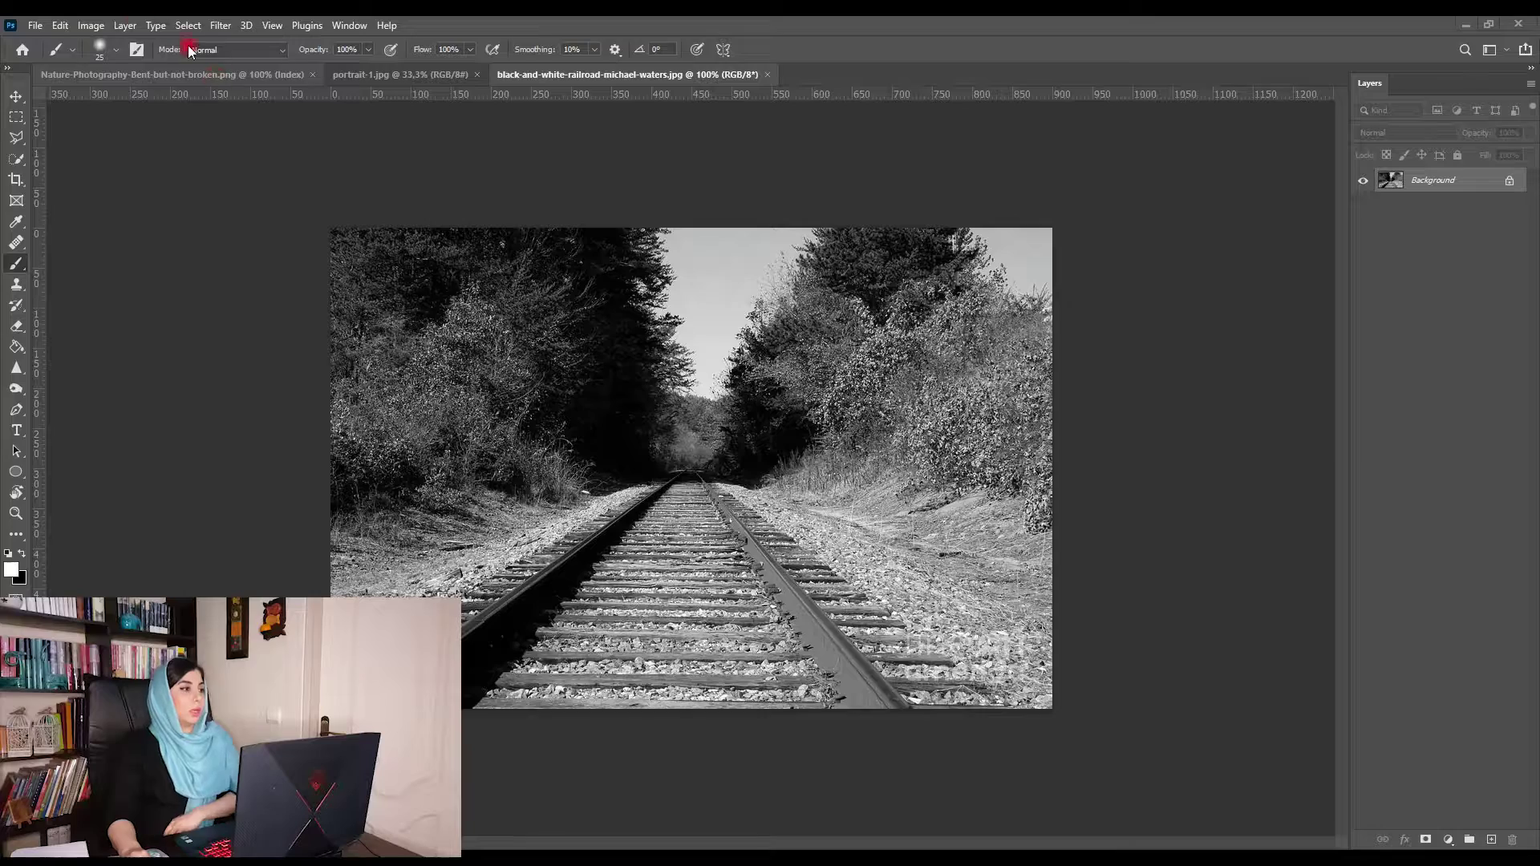
Switch on the Colorize neural filter for the black-and-white railroad photo
left_click(220, 25)
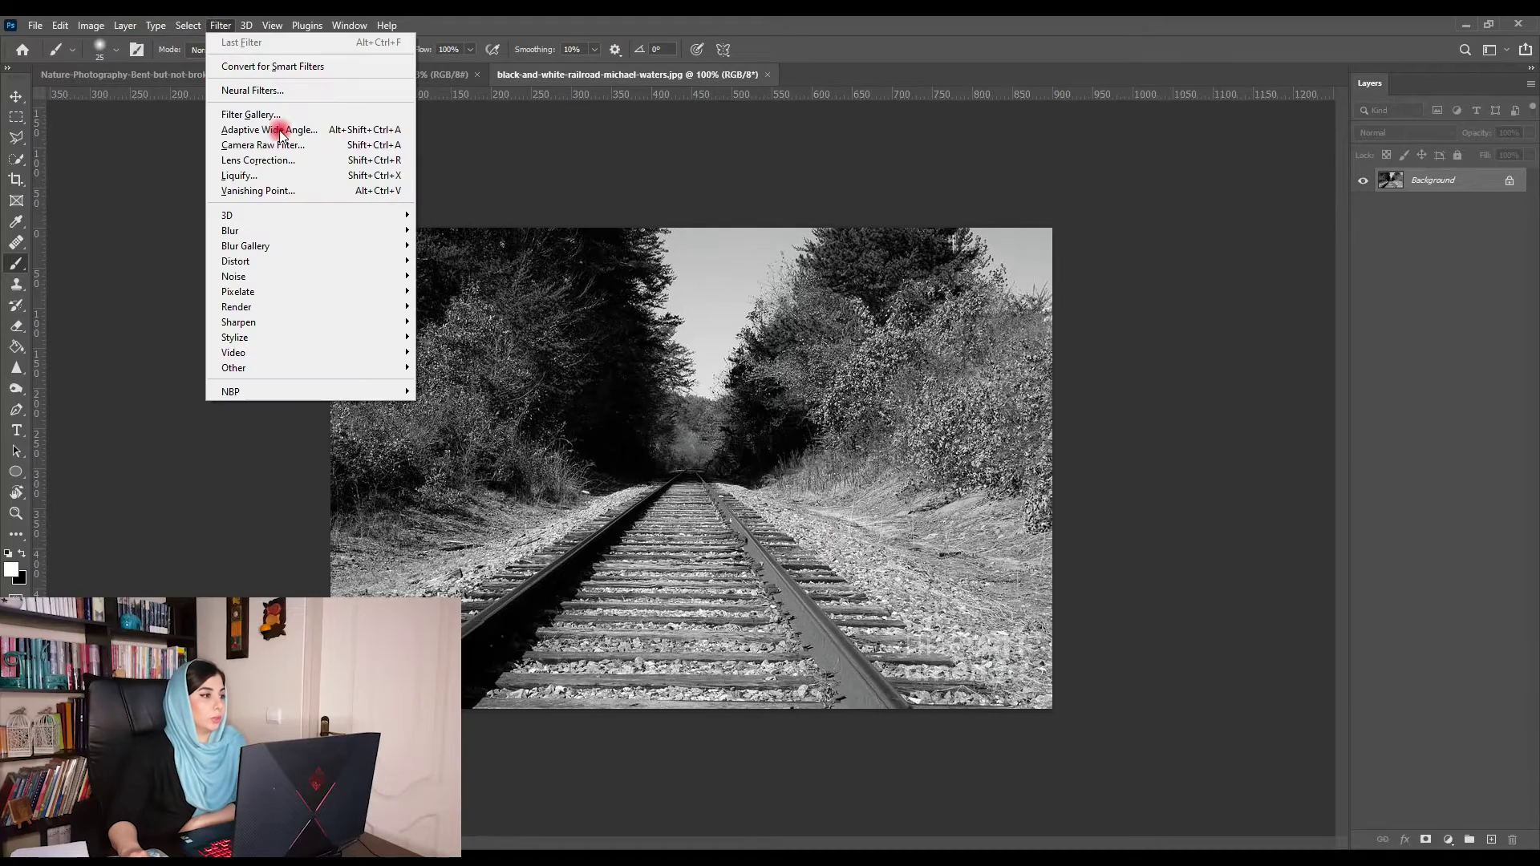
left_click(303, 94)
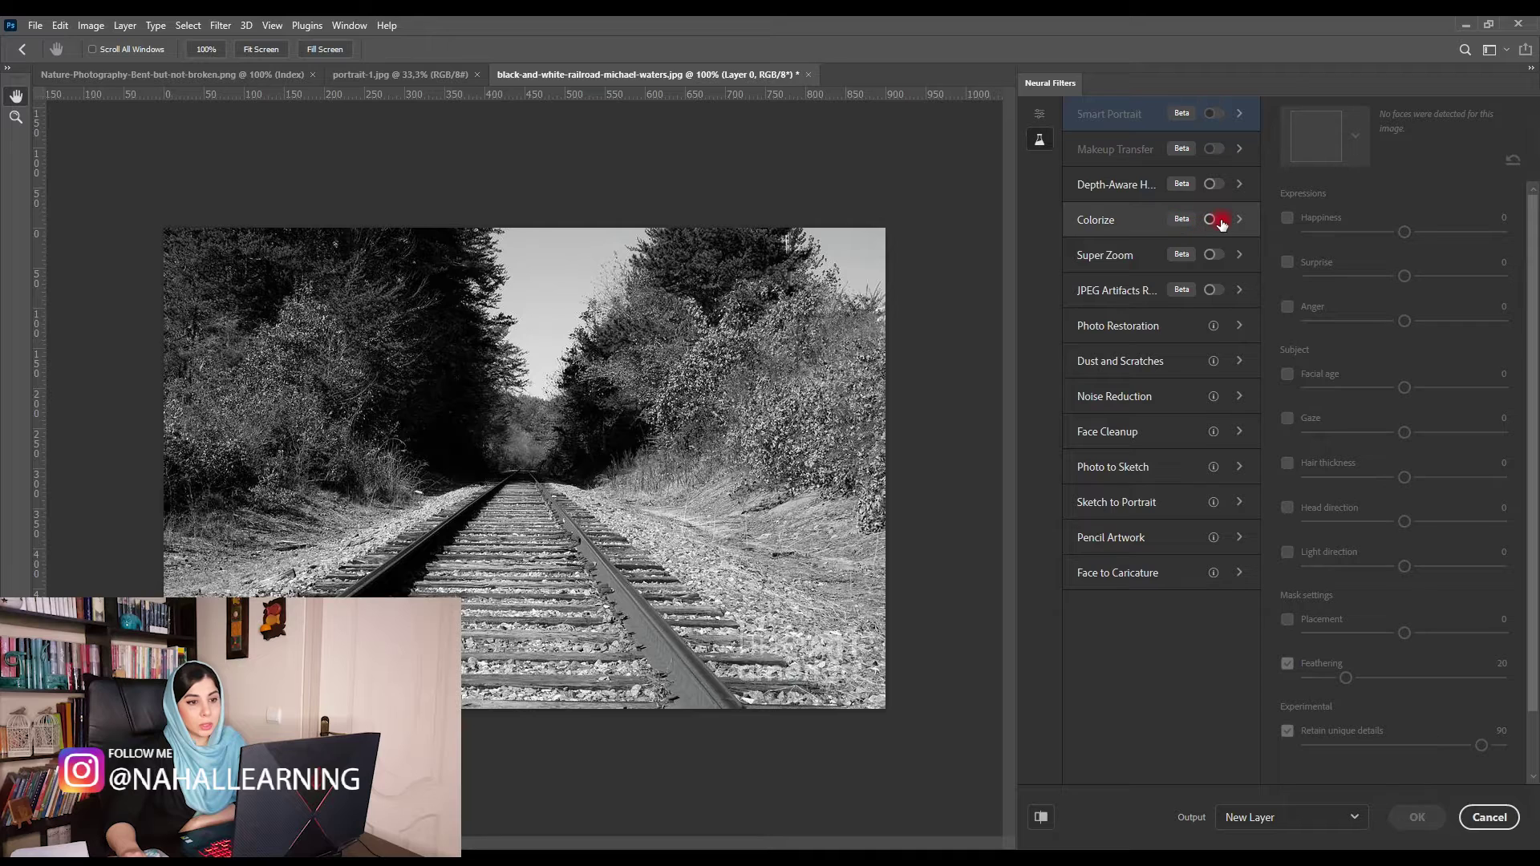
left_click(1215, 219)
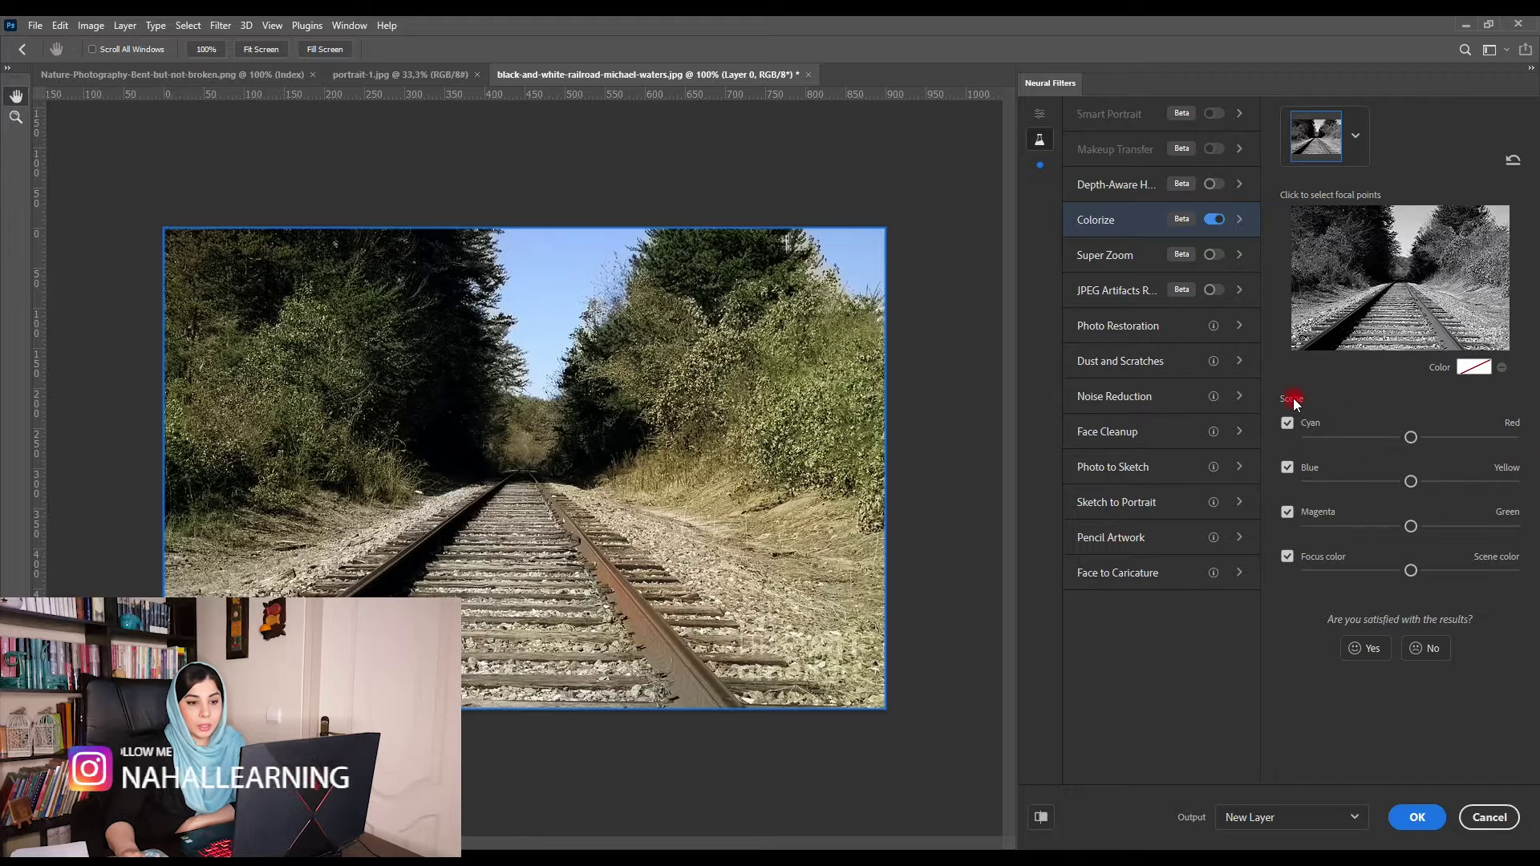
Shift the Magenta/Green balance toward magenta, then return it to neutral
left_click(1378, 525)
left_click(1285, 555)
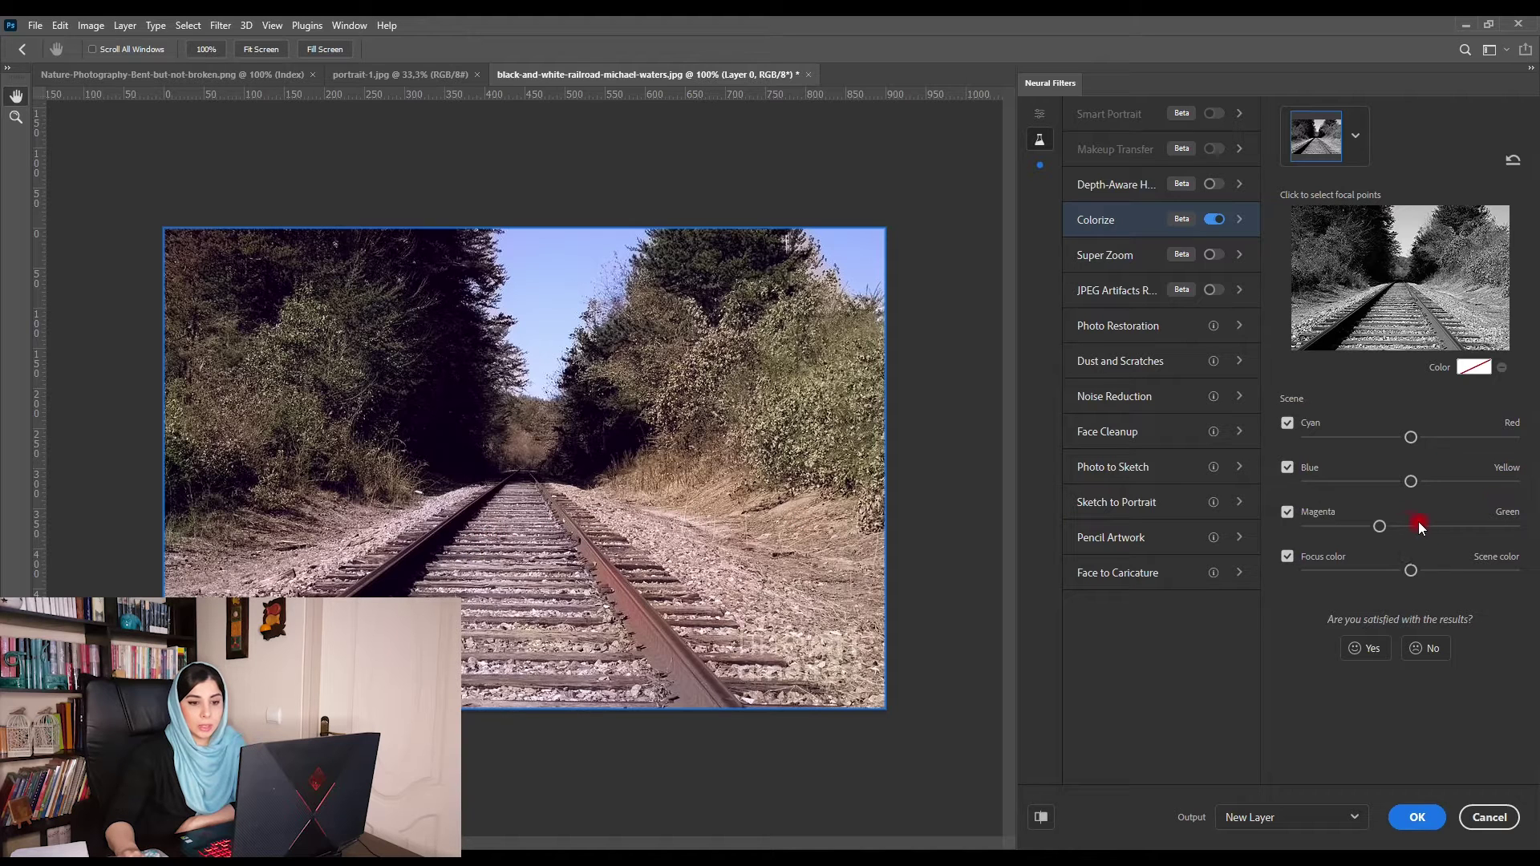
left_click_drag(1426, 519, 1388, 527)
left_click(1412, 526)
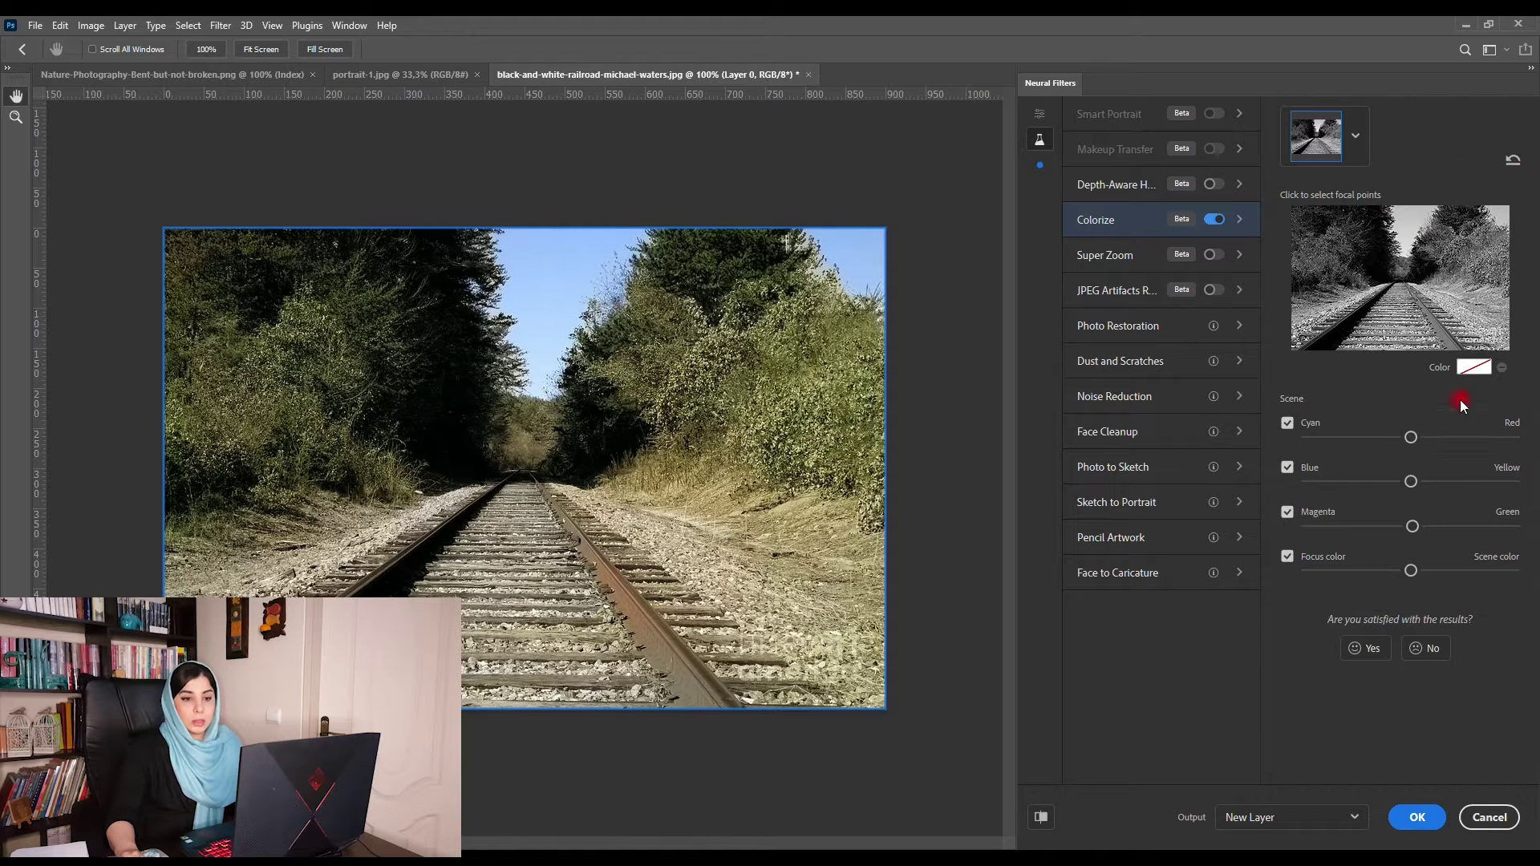
Add a red focal point on the rails and output Colorize as a new layer
left_click(1465, 371)
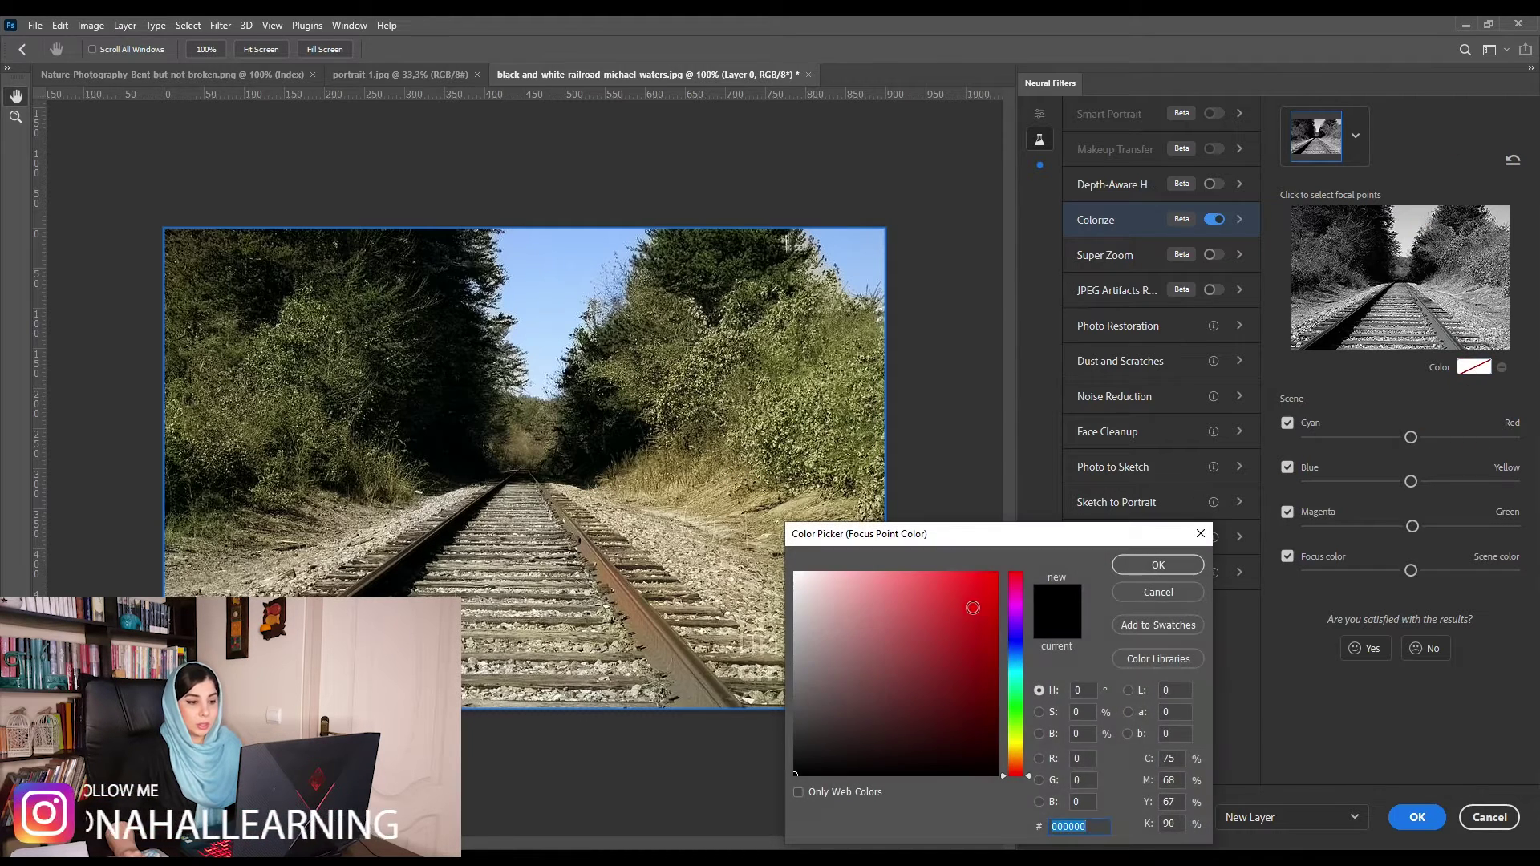
left_click(972, 607)
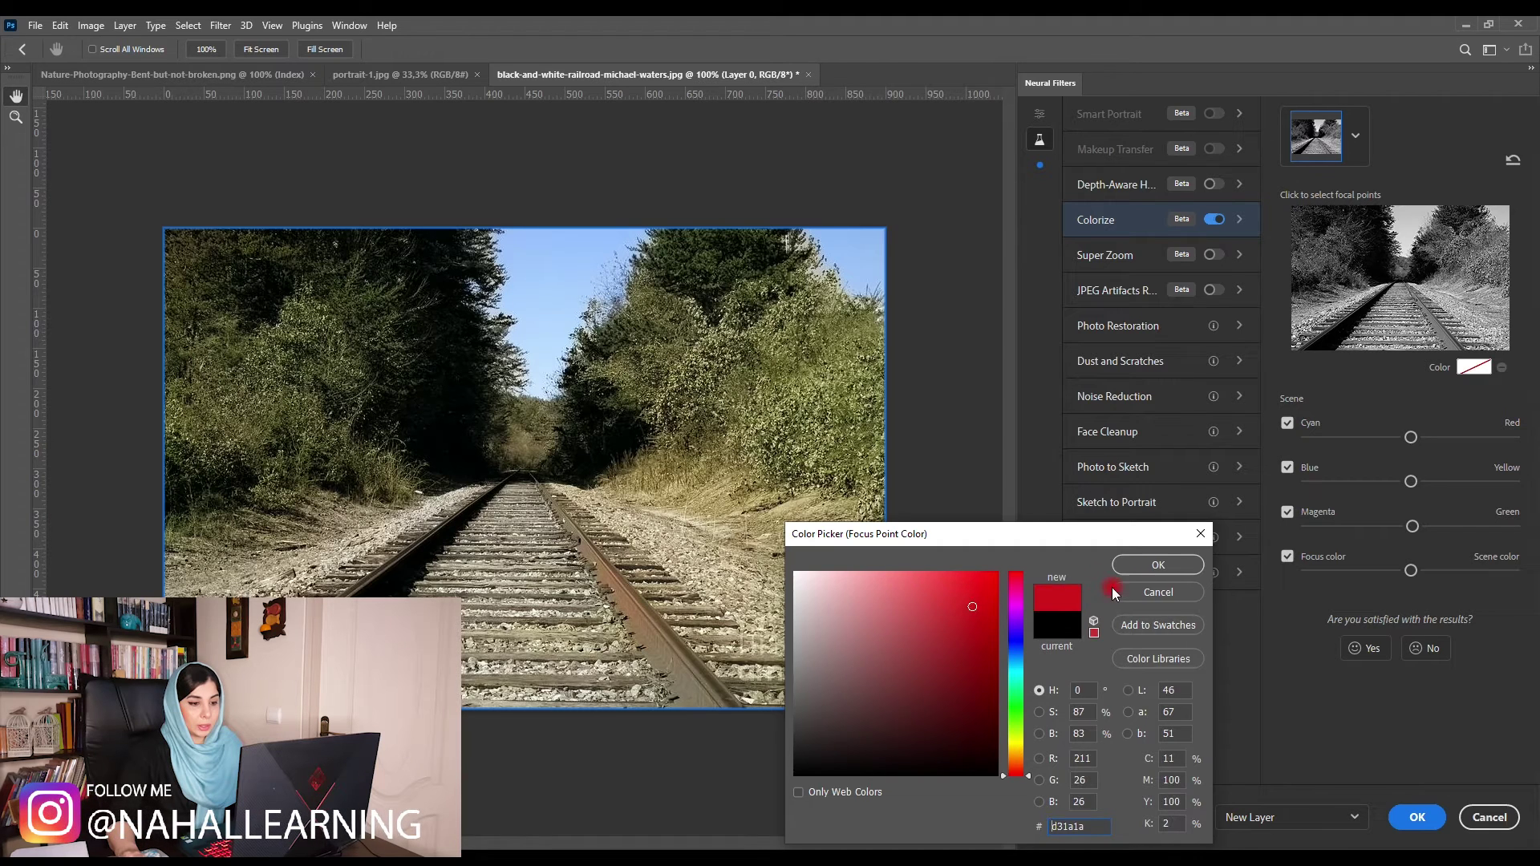
left_click(1155, 565)
left_click(1435, 329)
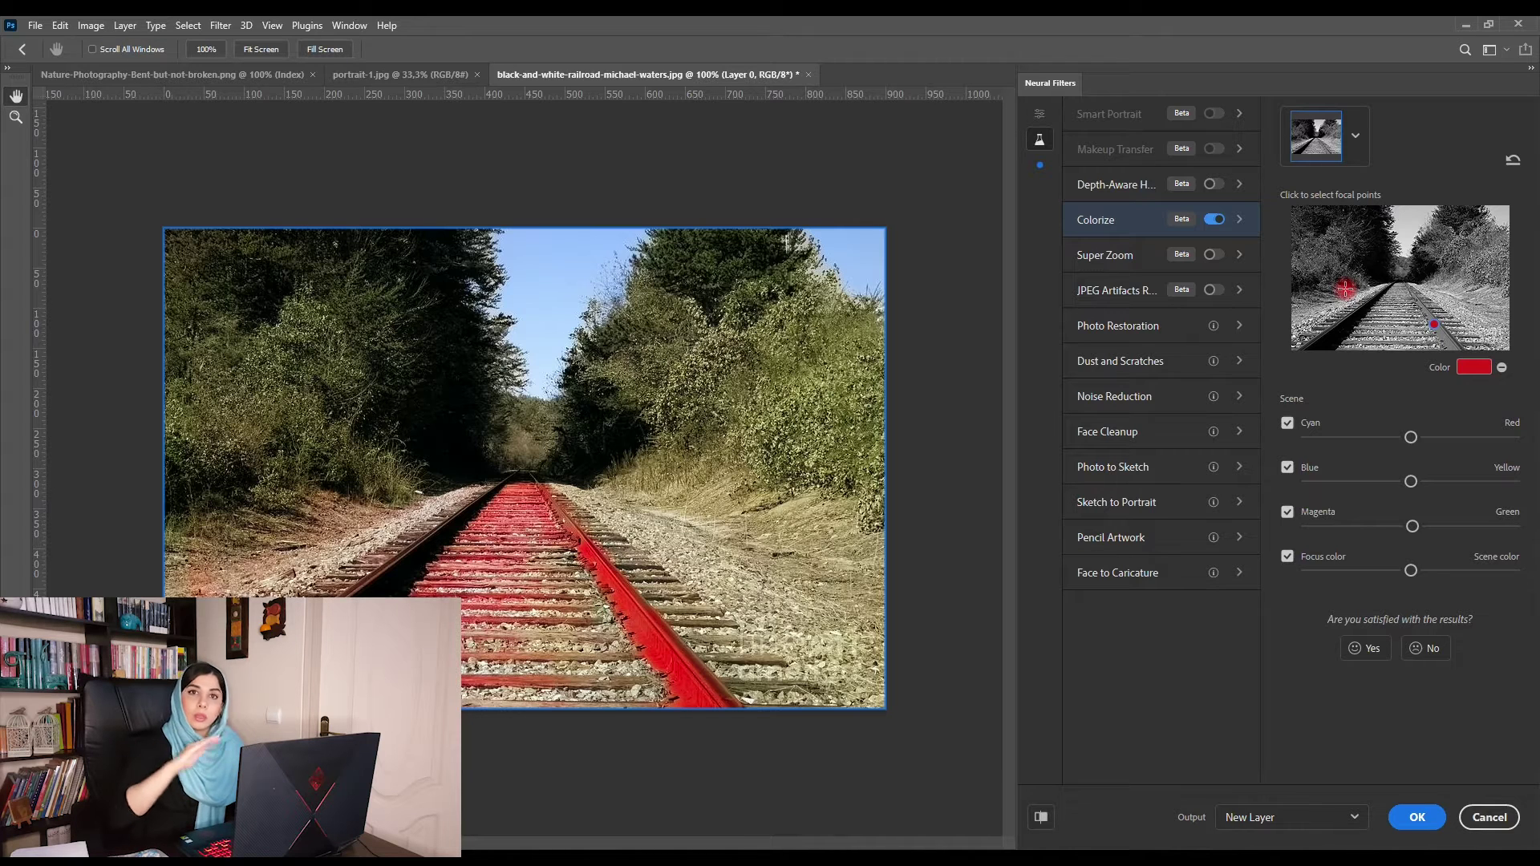
left_click(1417, 816)
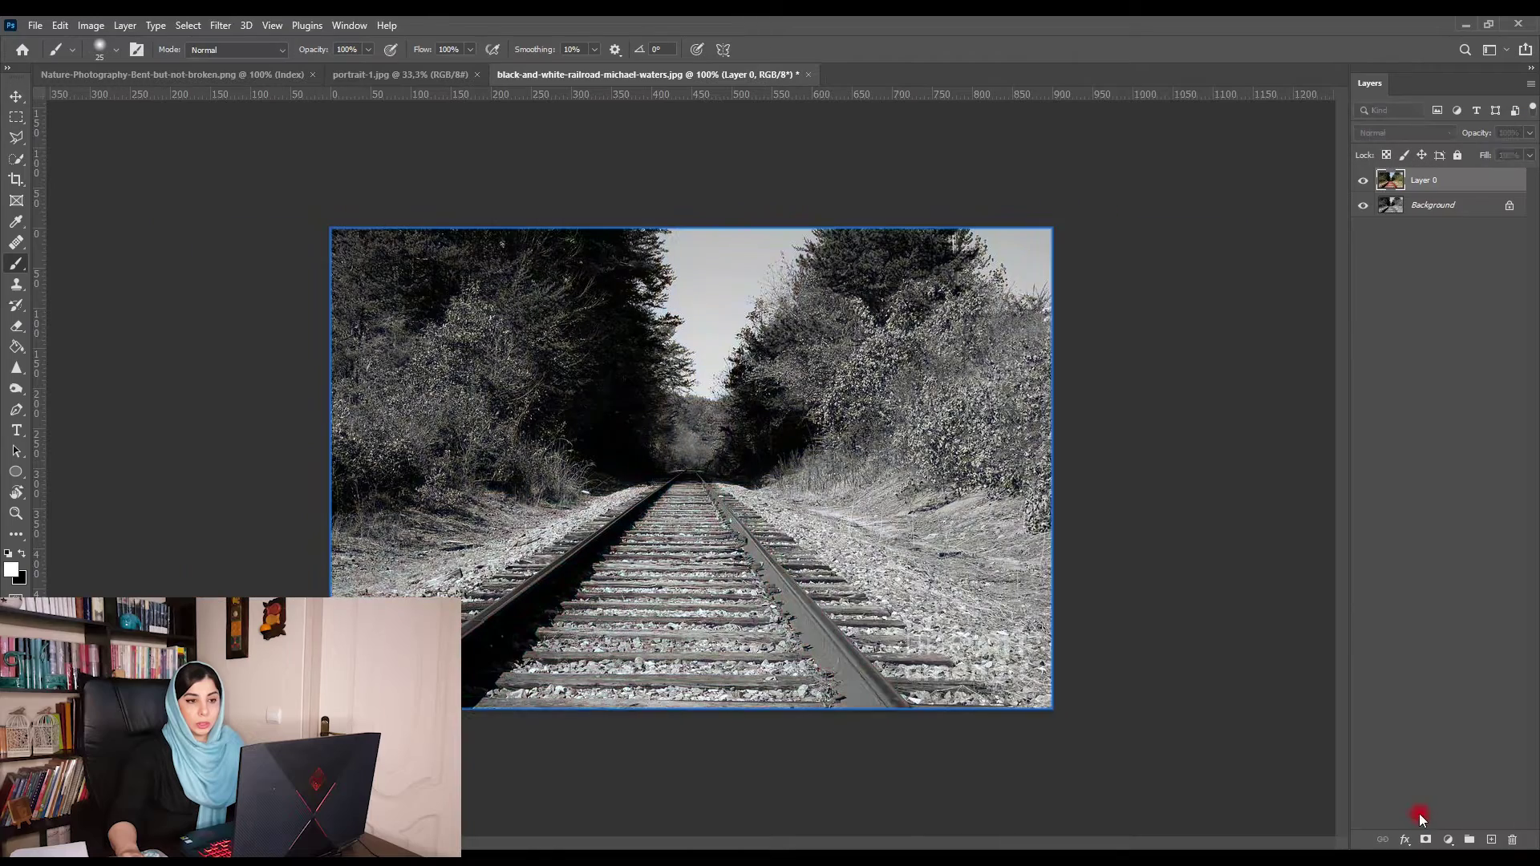
Toggle the Background layer off and on twice, then switch to portrait-1.jpg
left_click(1367, 209)
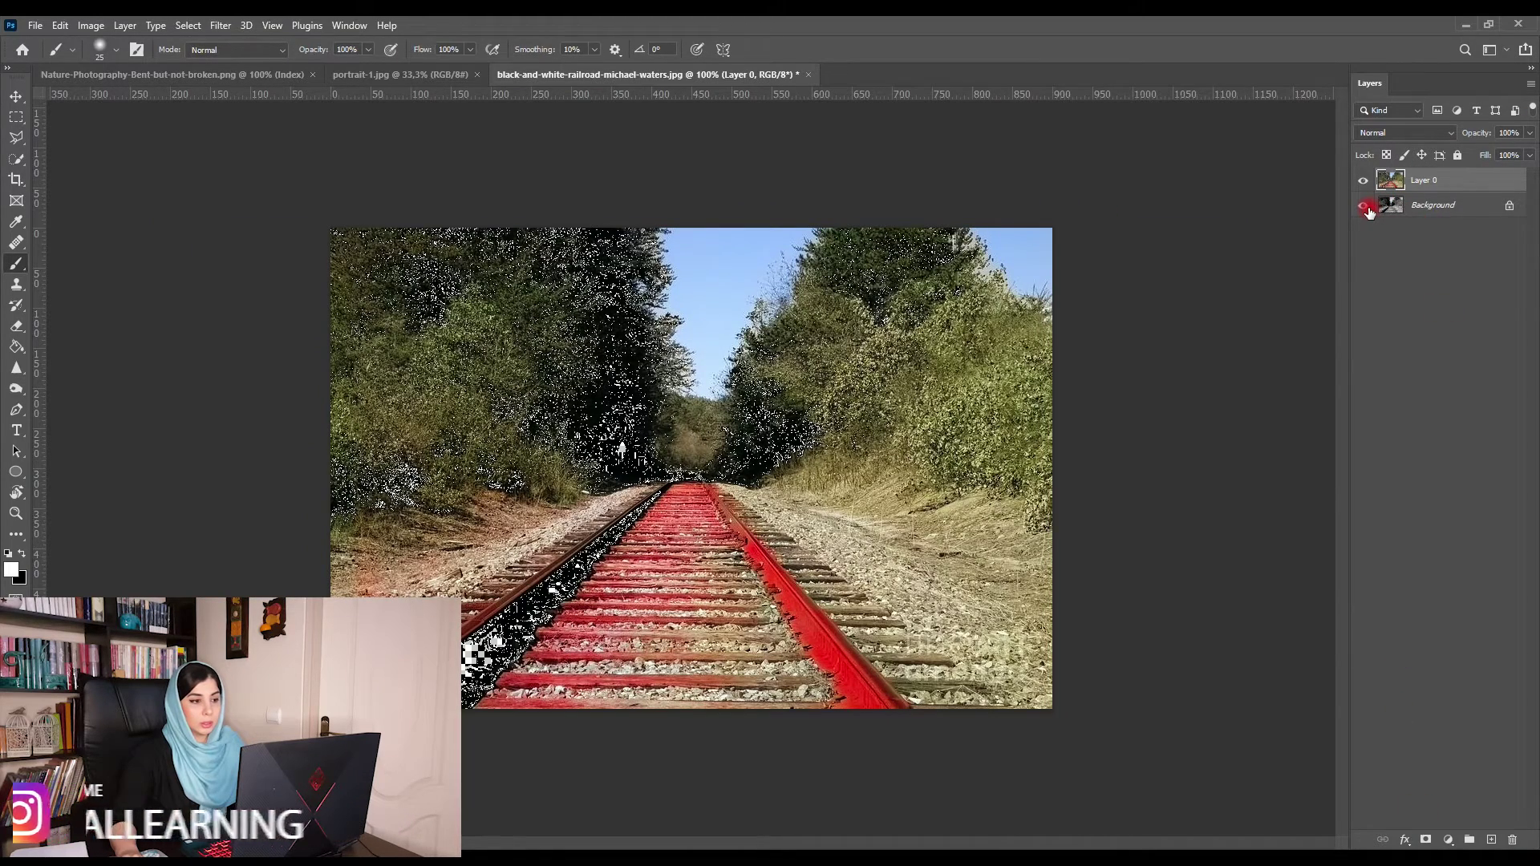
left_click(1363, 207)
left_click(1366, 207)
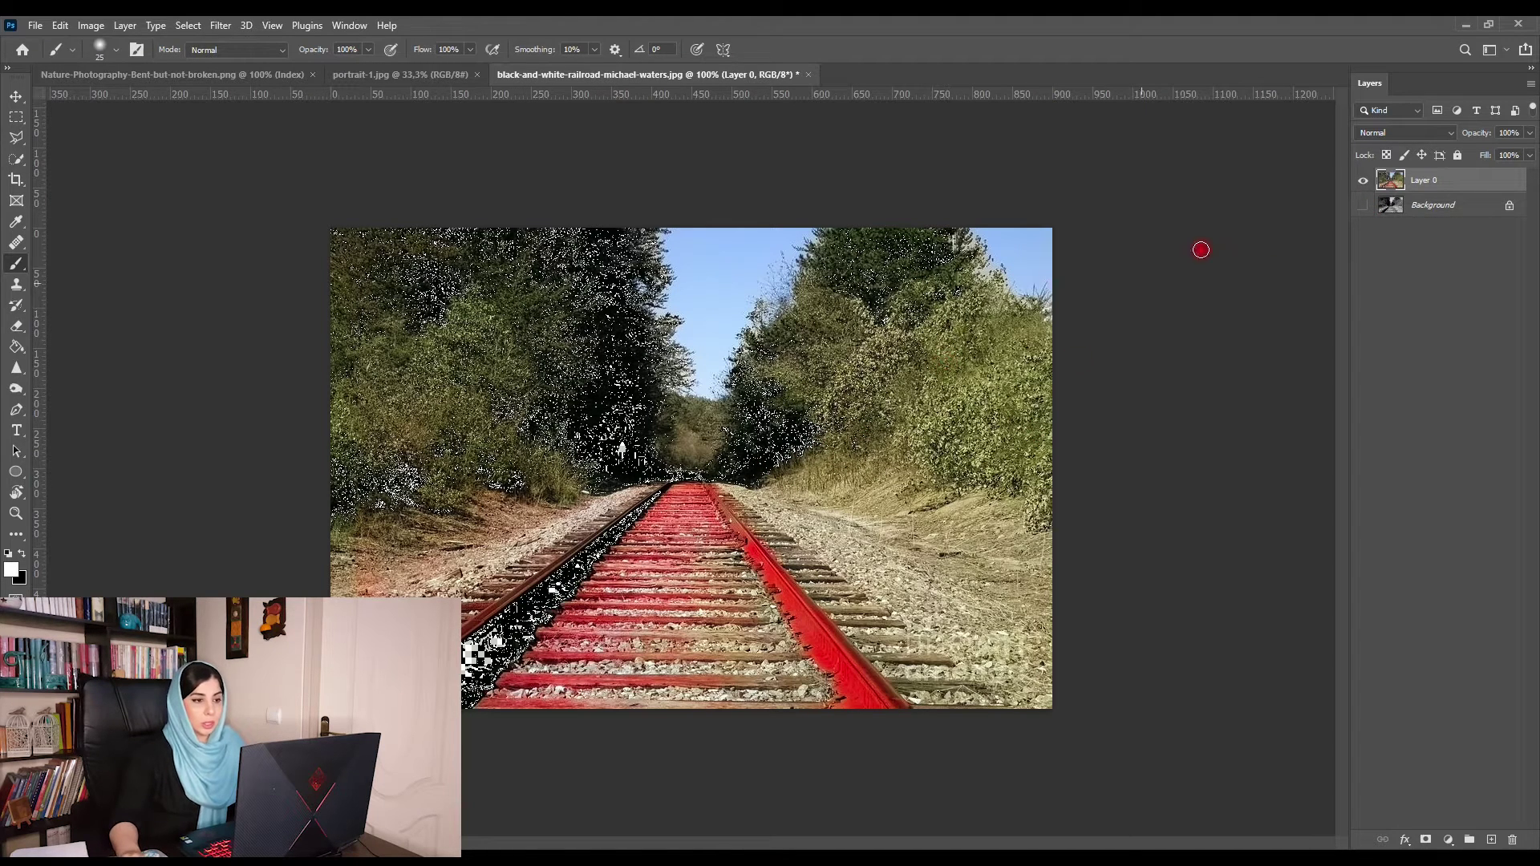
left_click(1363, 206)
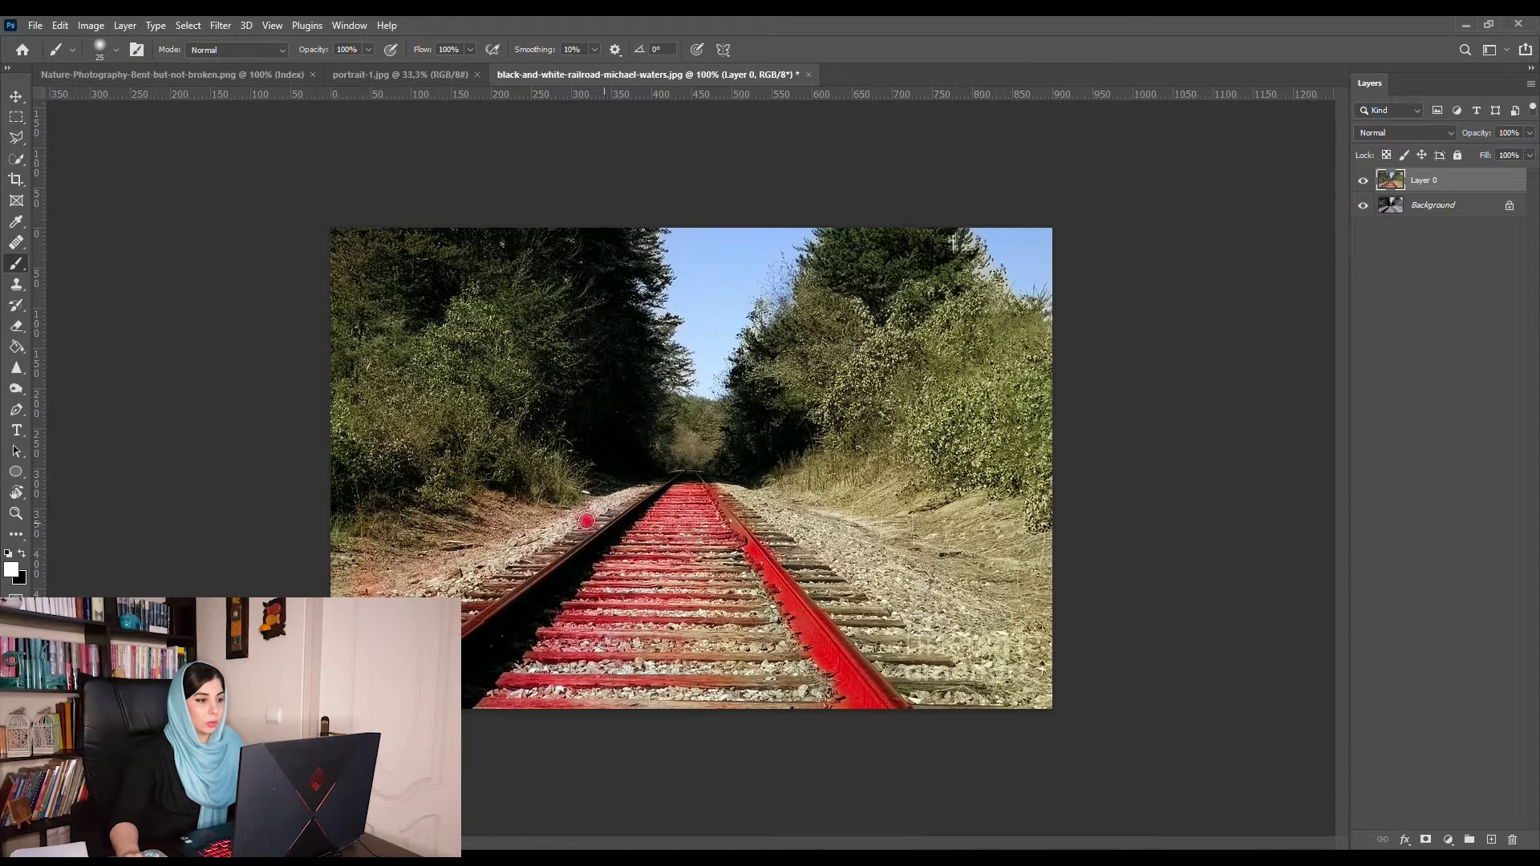
left_click(438, 75)
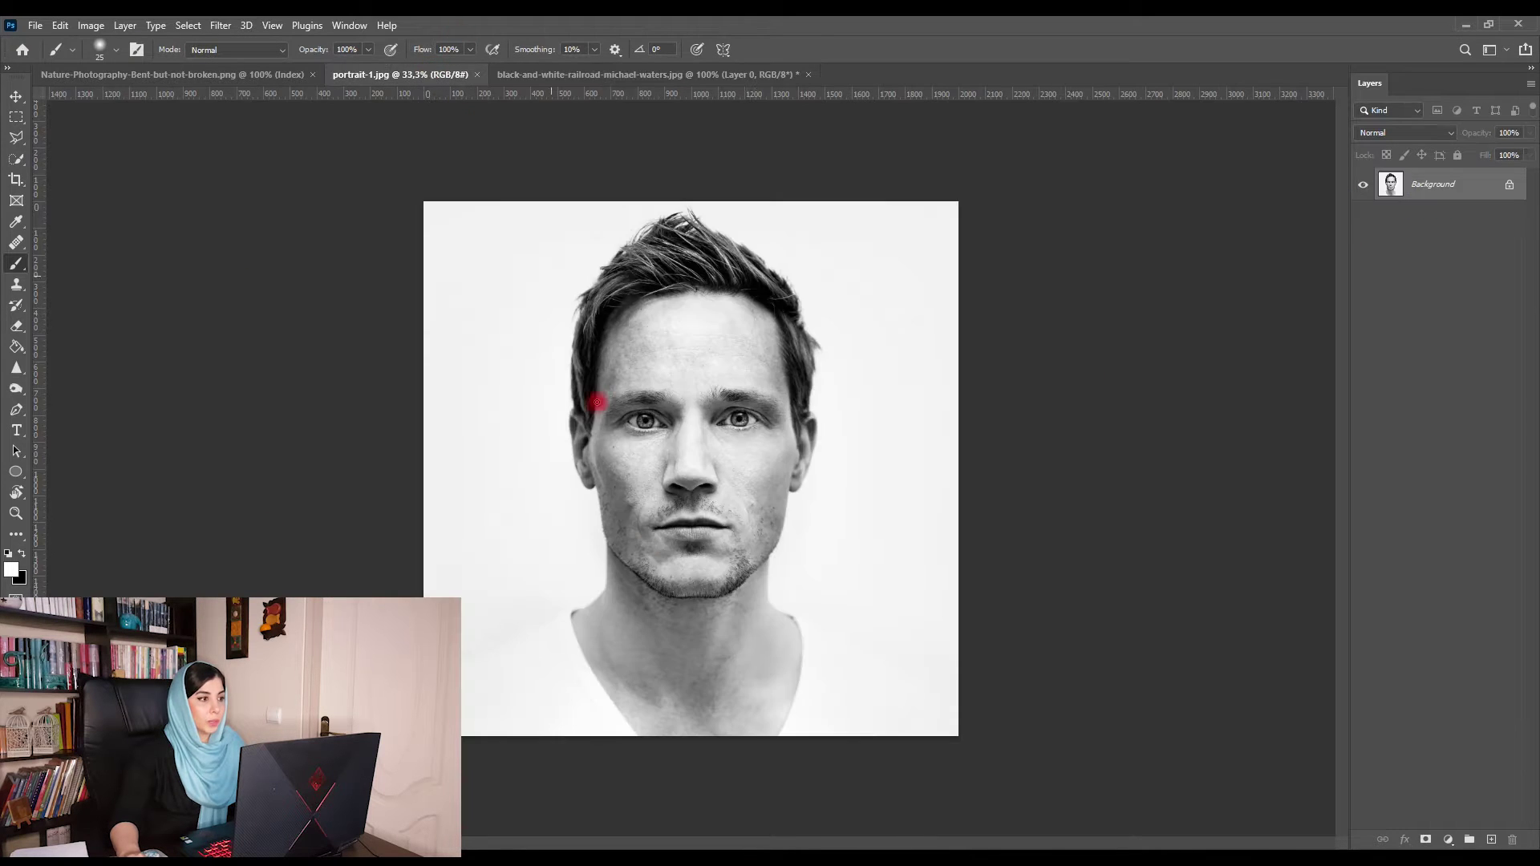
Switch on the Colorize neural filter for portrait-1.jpg
left_click(221, 26)
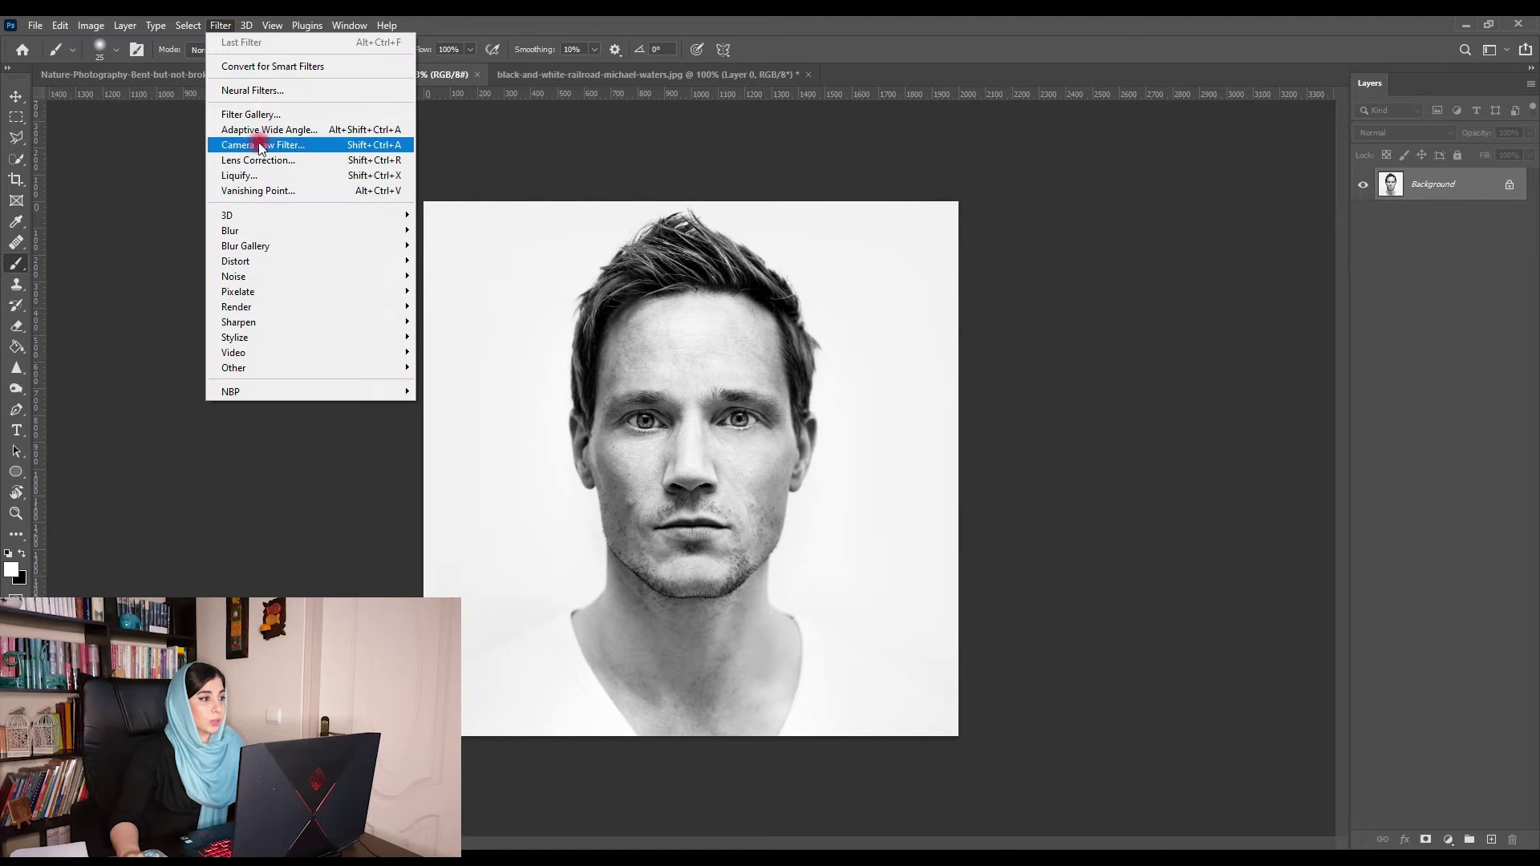
left_click(258, 89)
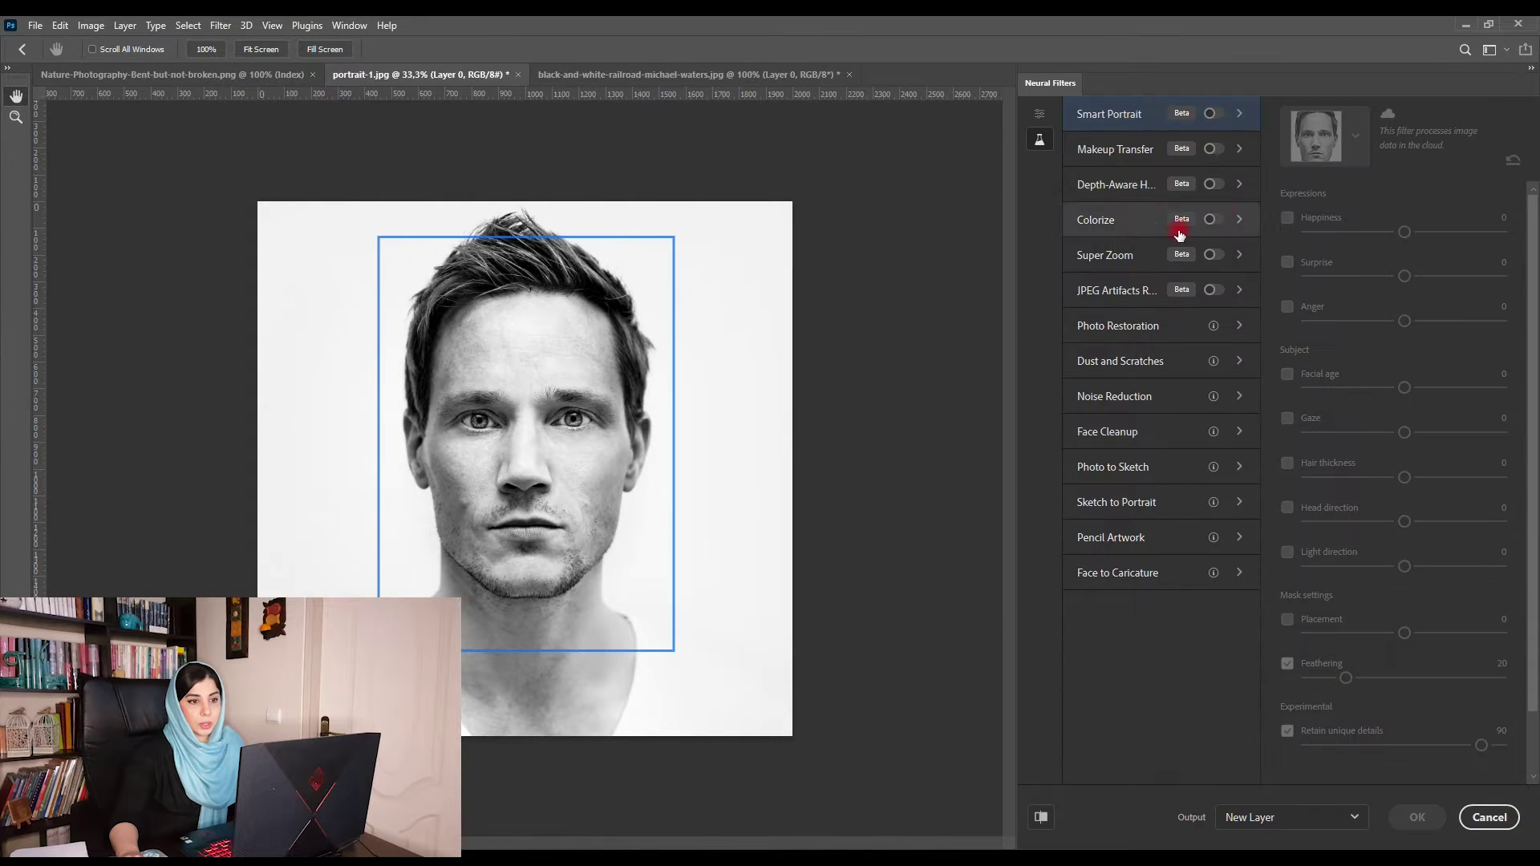
left_click(1214, 219)
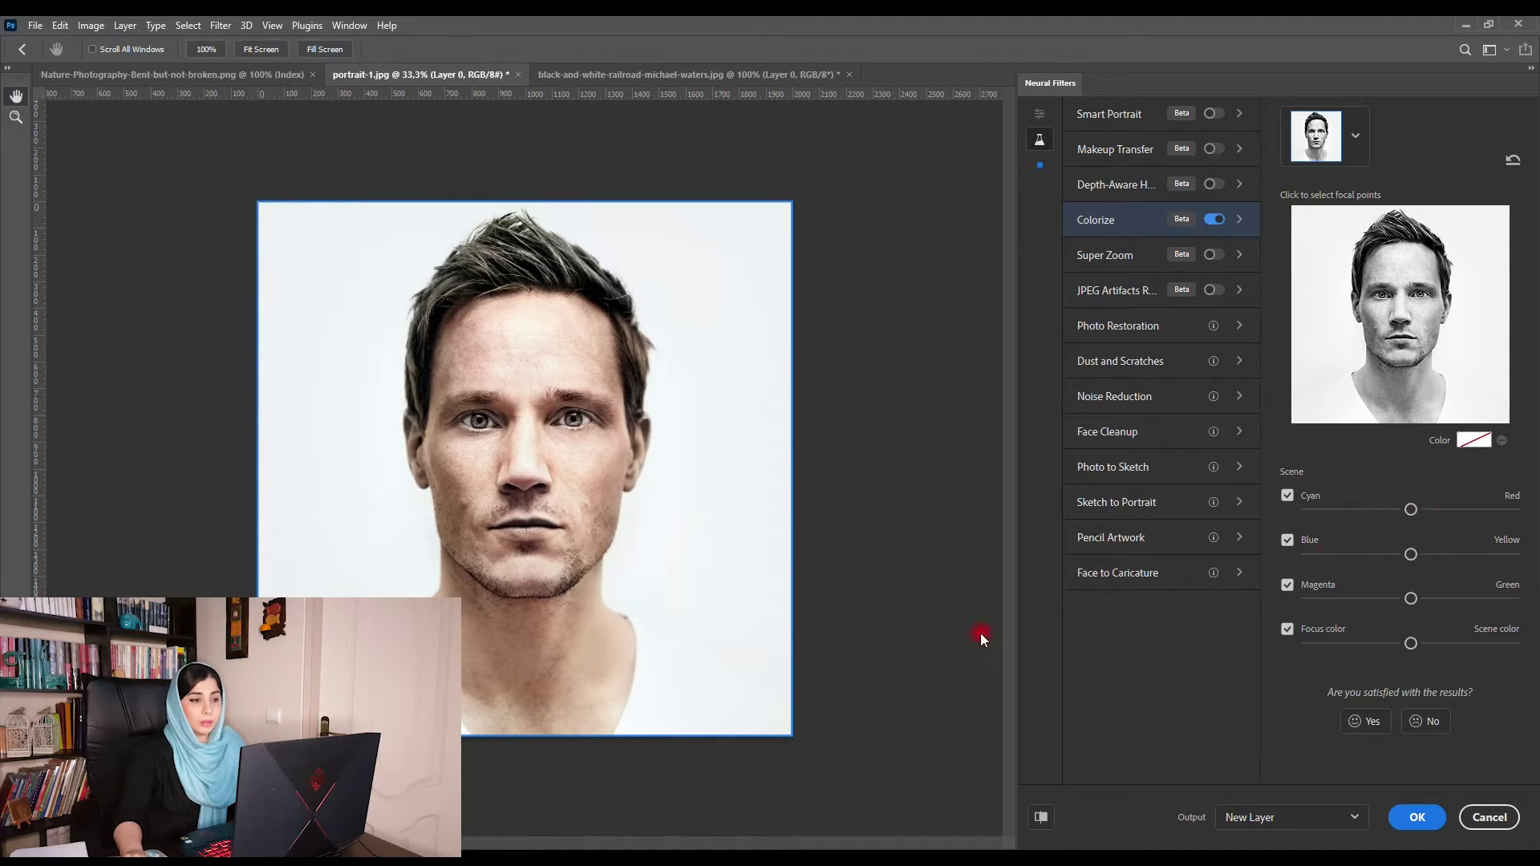
Reset Cyan/Red, apply a blue focal colour to the face, then switch to the horse landscape
left_click(1449, 510)
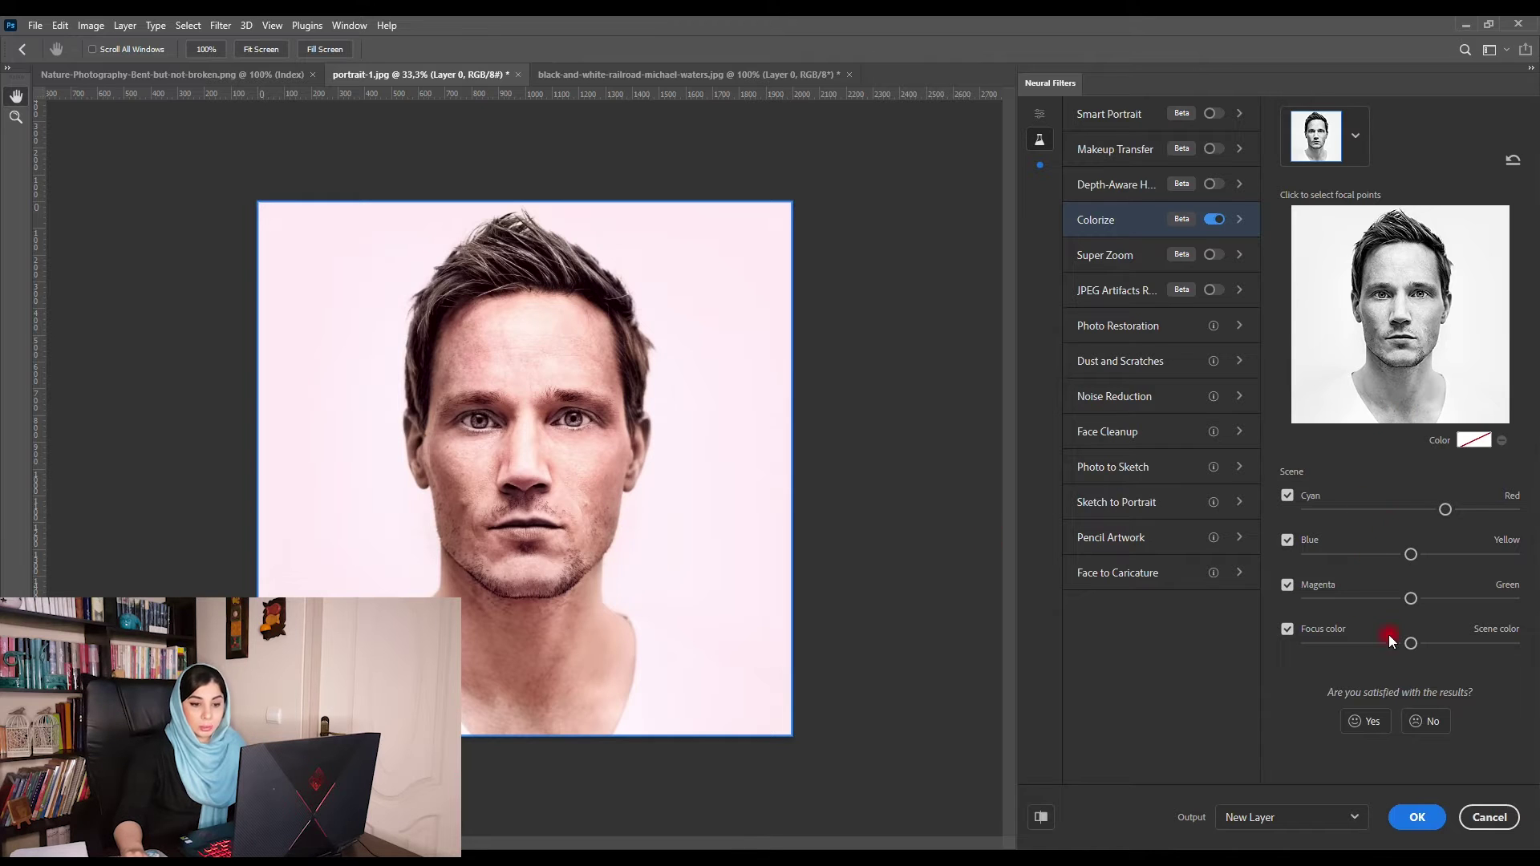
left_click(1412, 510)
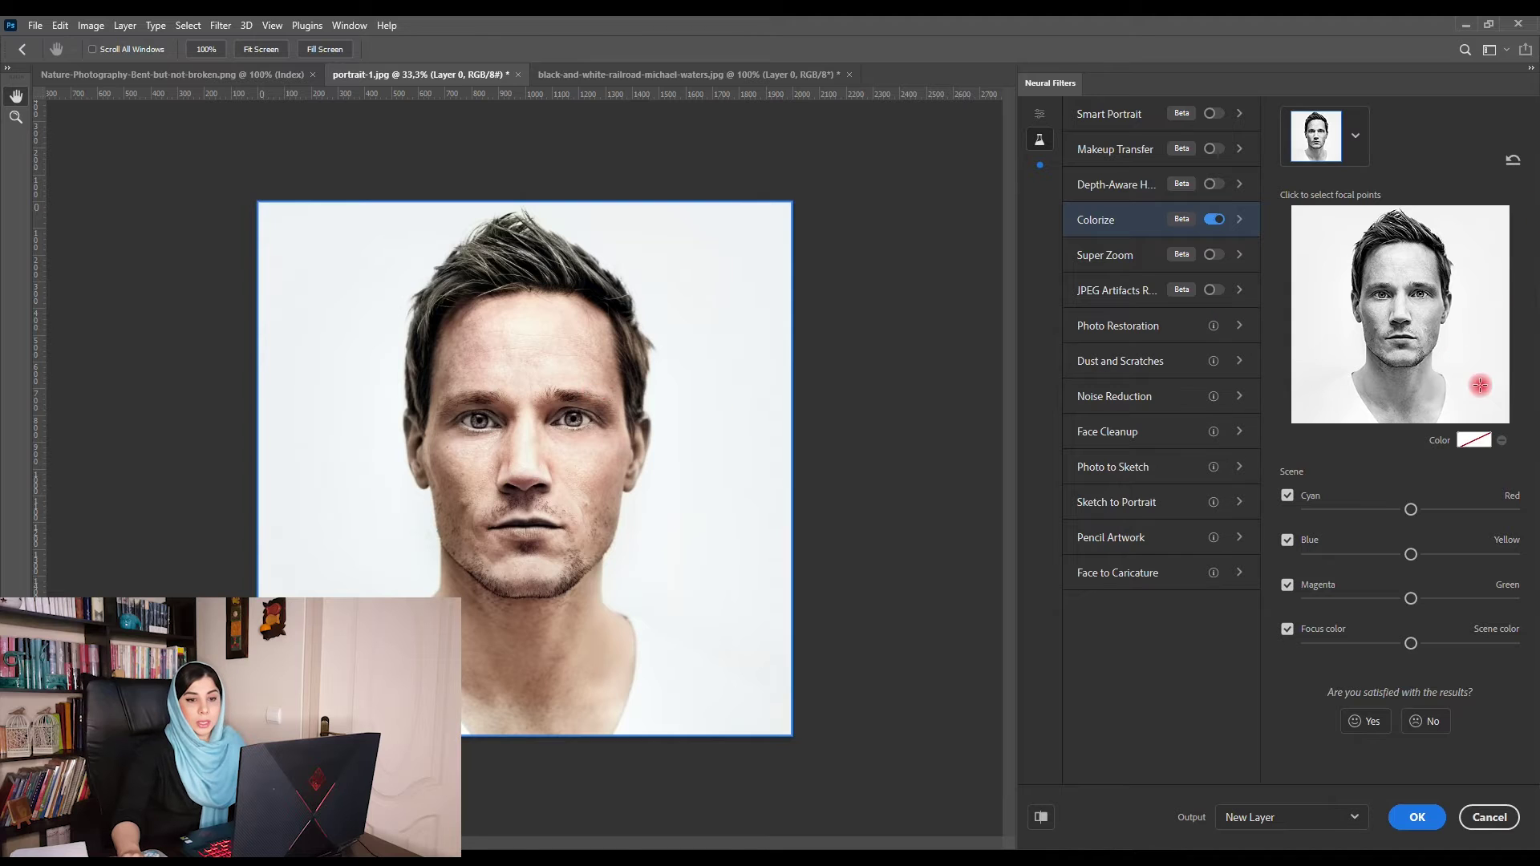
left_click(1474, 439)
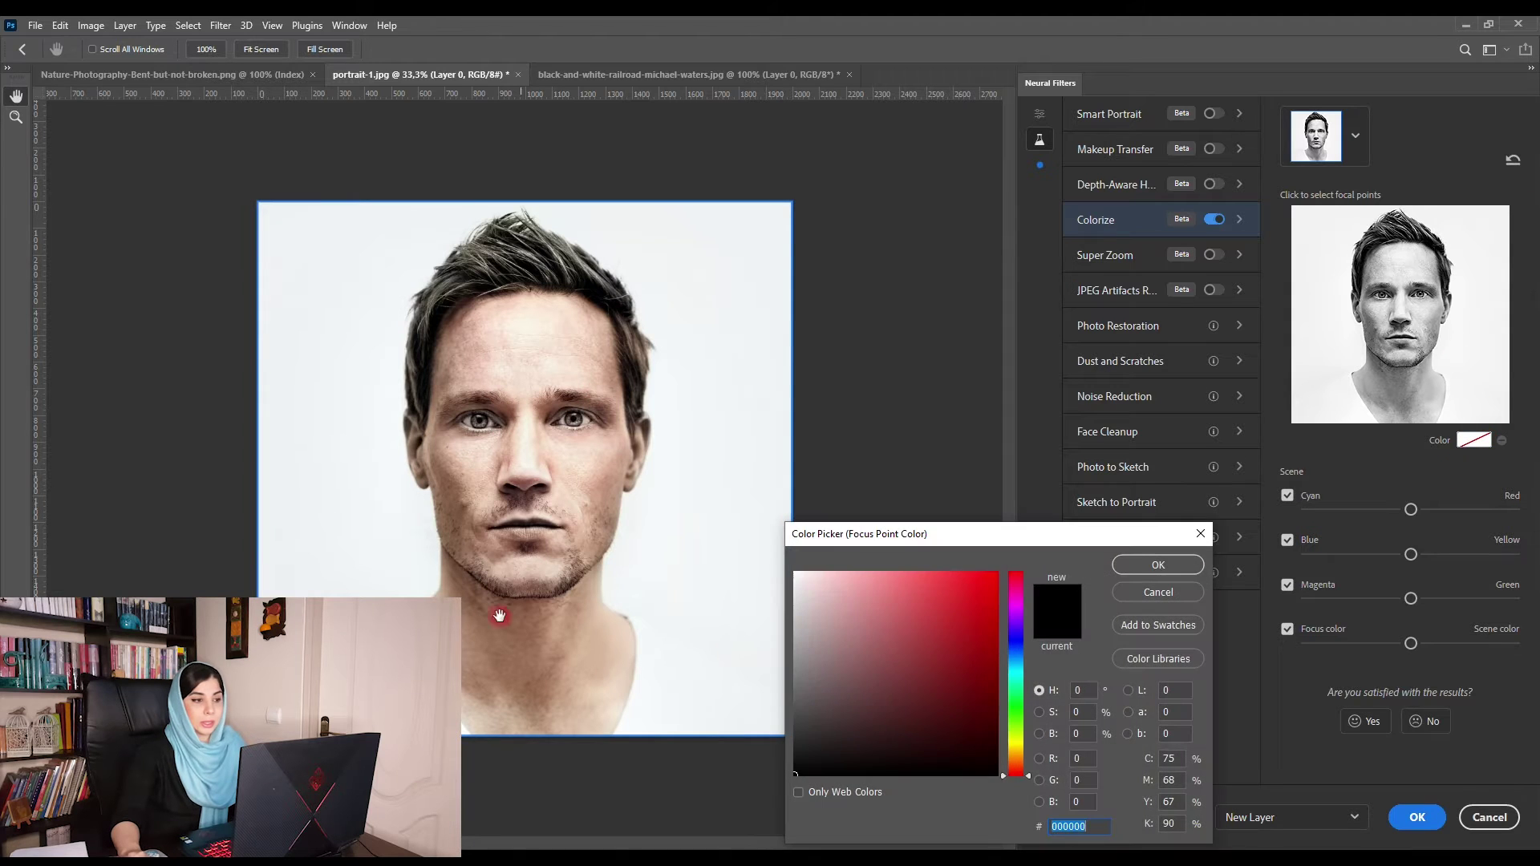
left_click(1015, 660)
left_click(1168, 571)
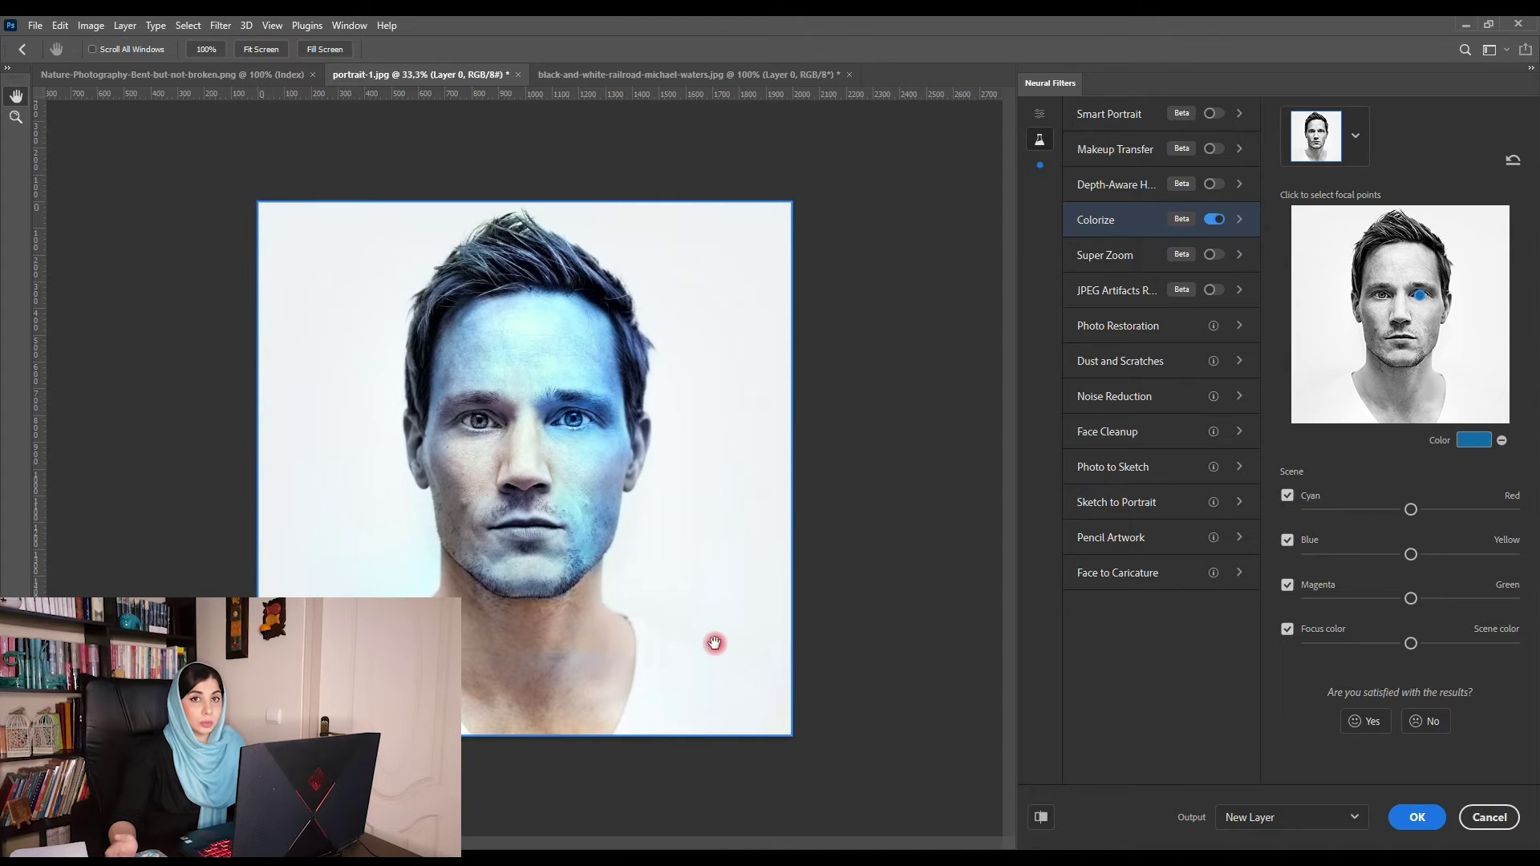
left_click(1418, 817)
left_click(173, 74)
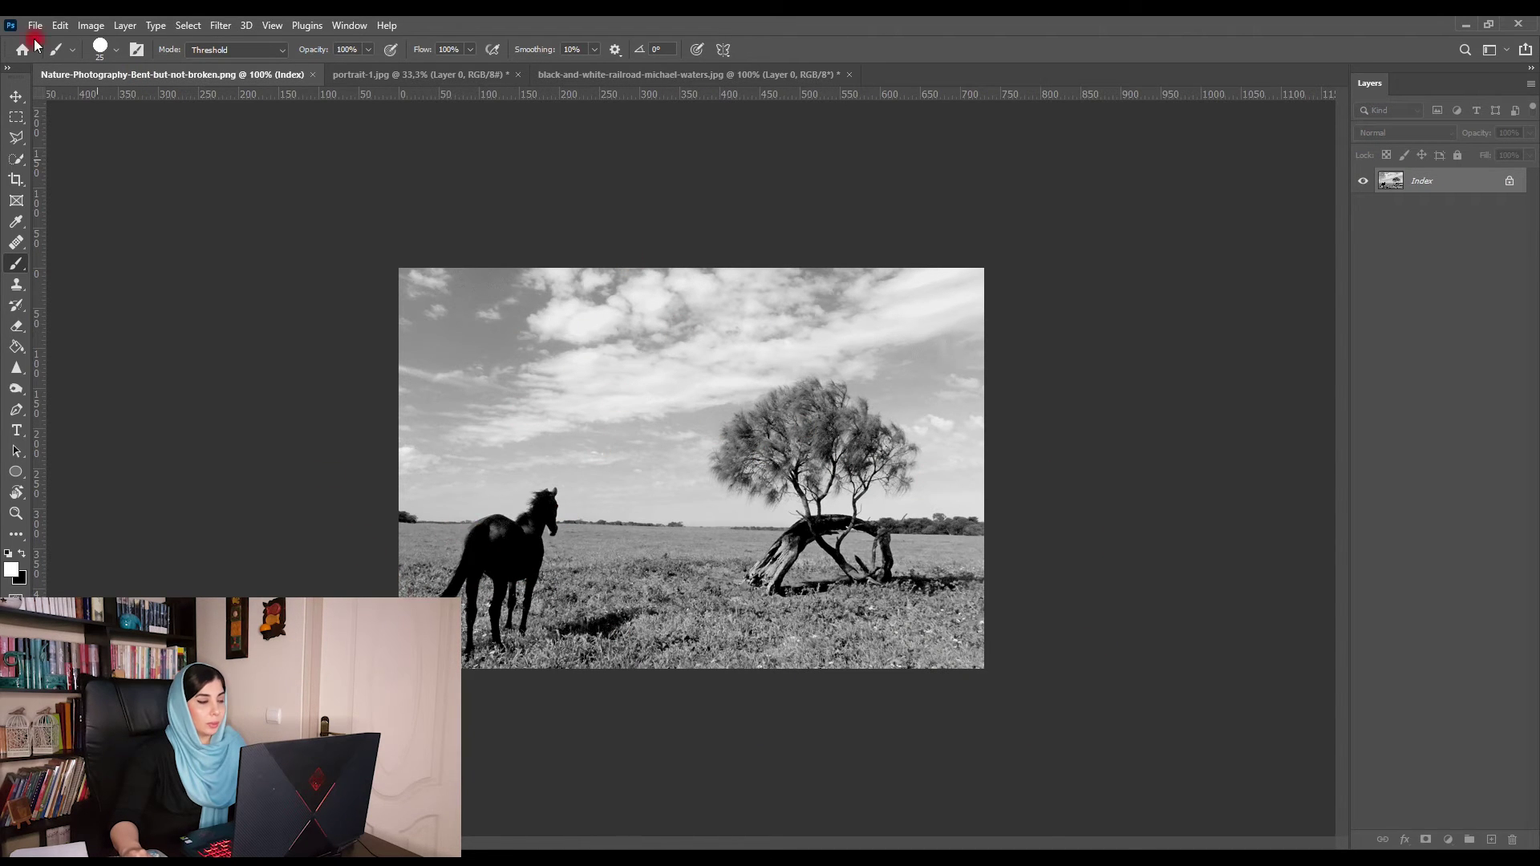
Save the indexed horse landscape as Nature-Photography-Bent-but-not-broken.jpg to get an RGB copy
left_click(221, 25)
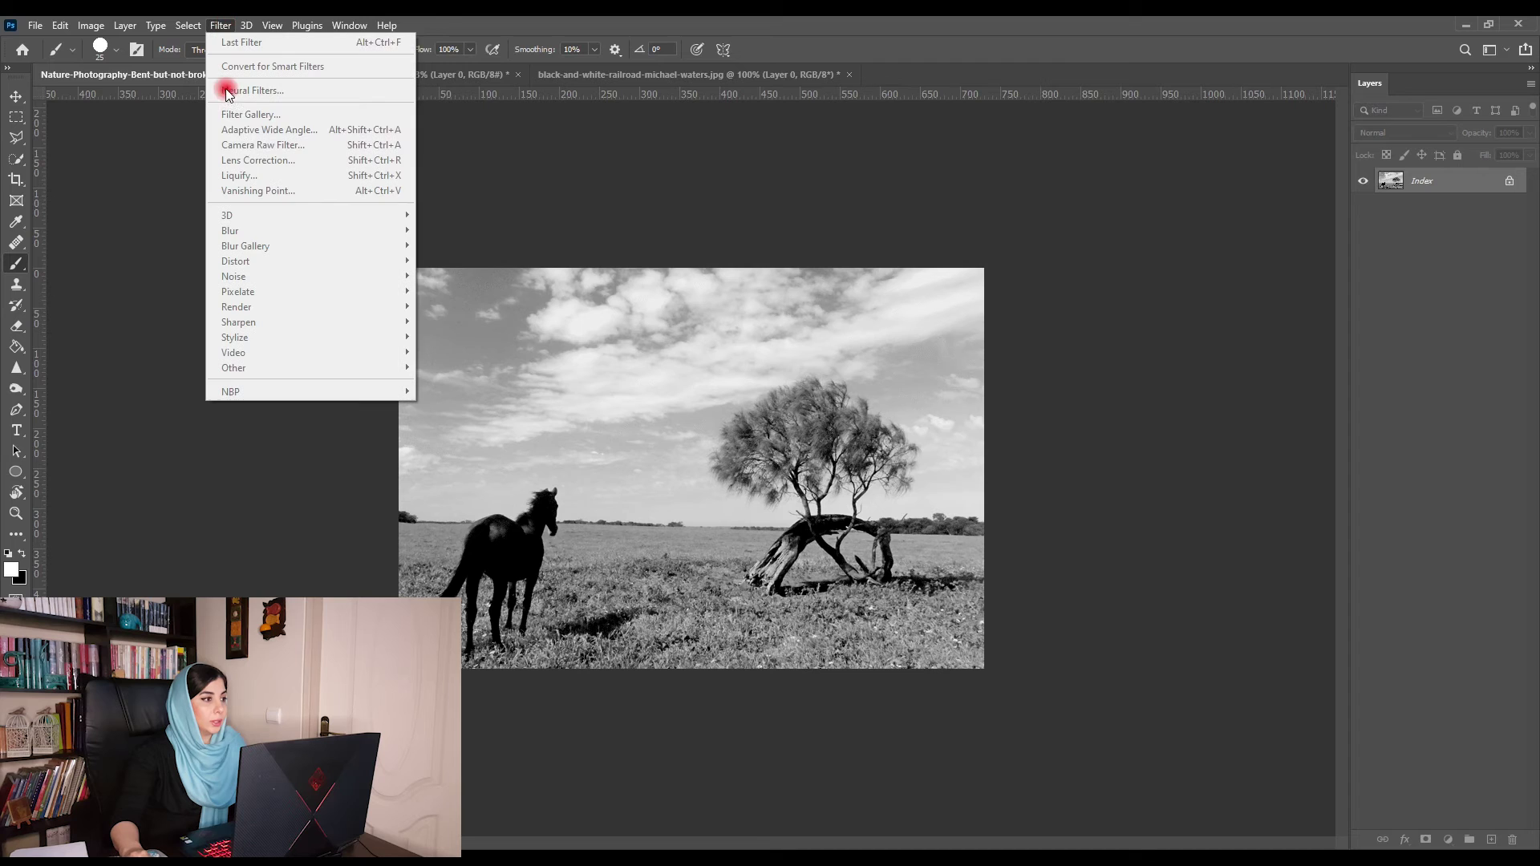
left_click(1249, 292)
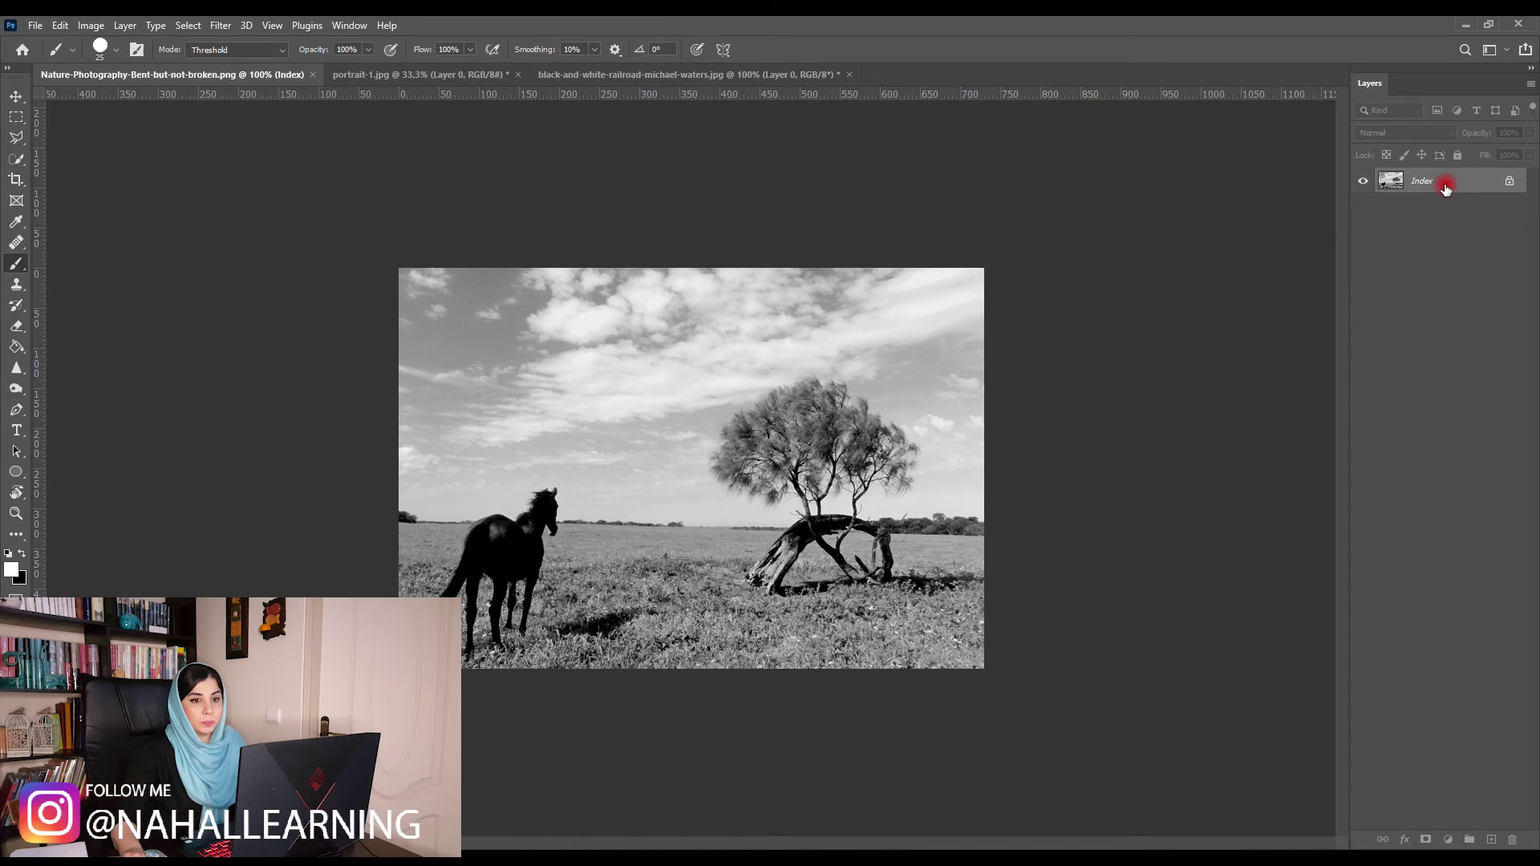
left_click(221, 25)
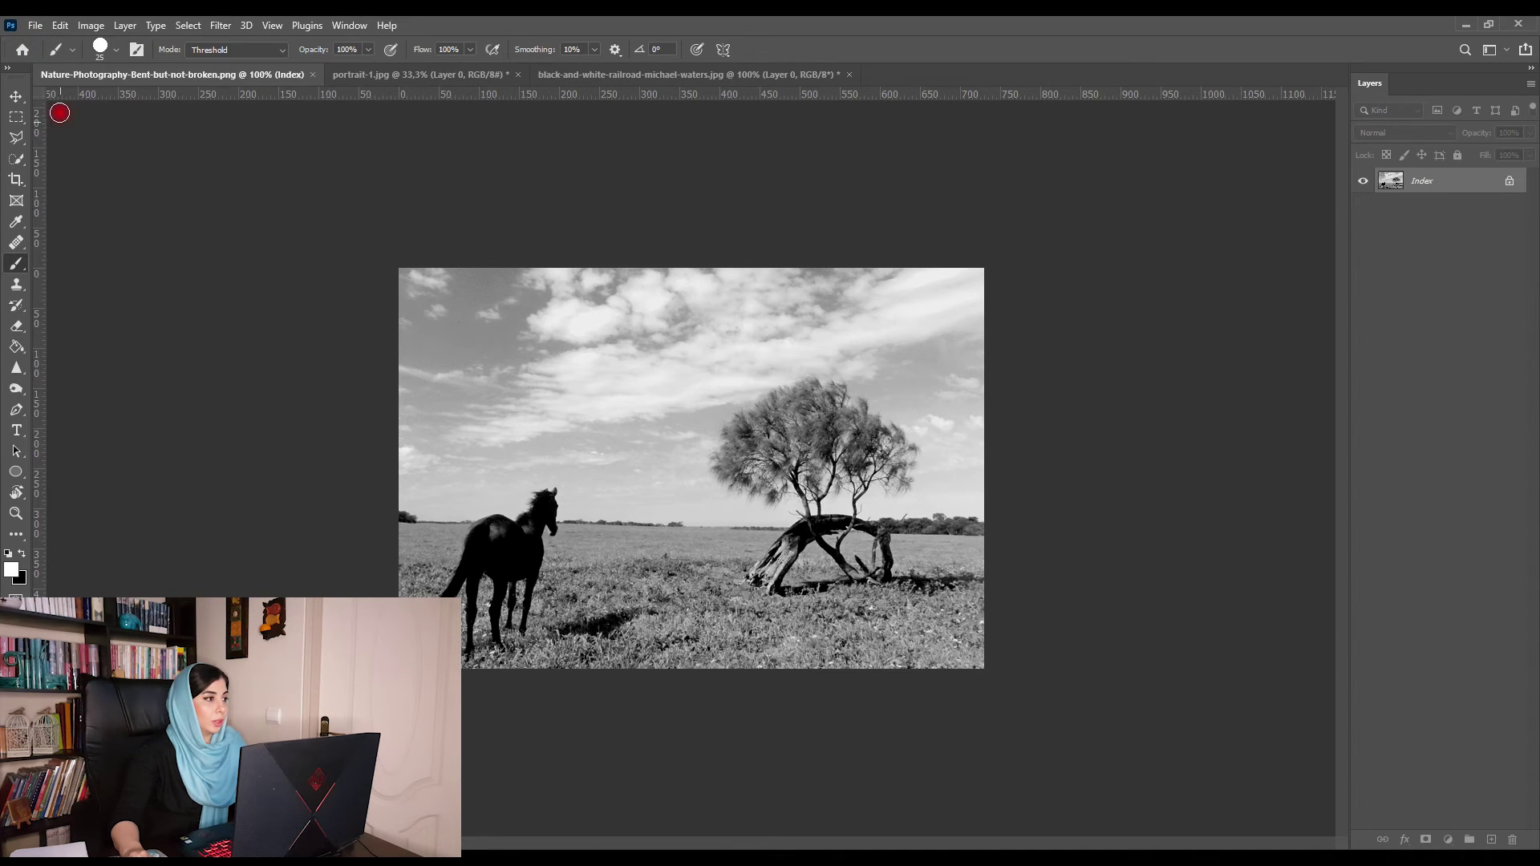
left_click(37, 24)
left_click(129, 217)
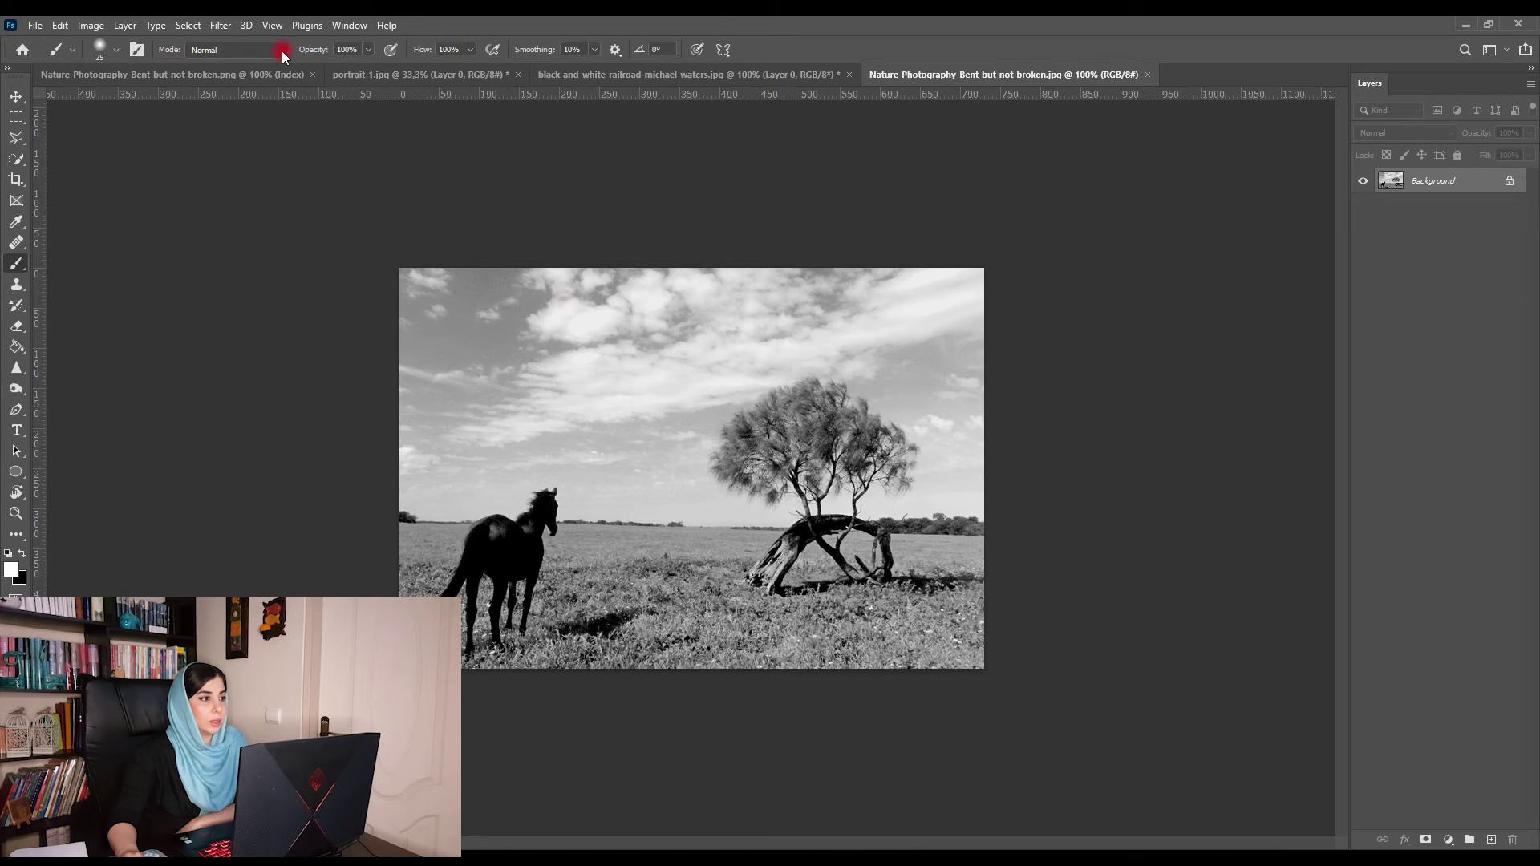
left_click(233, 24)
Switch on Colorize for the horse landscape and zoom in on the tree
left_click(258, 95)
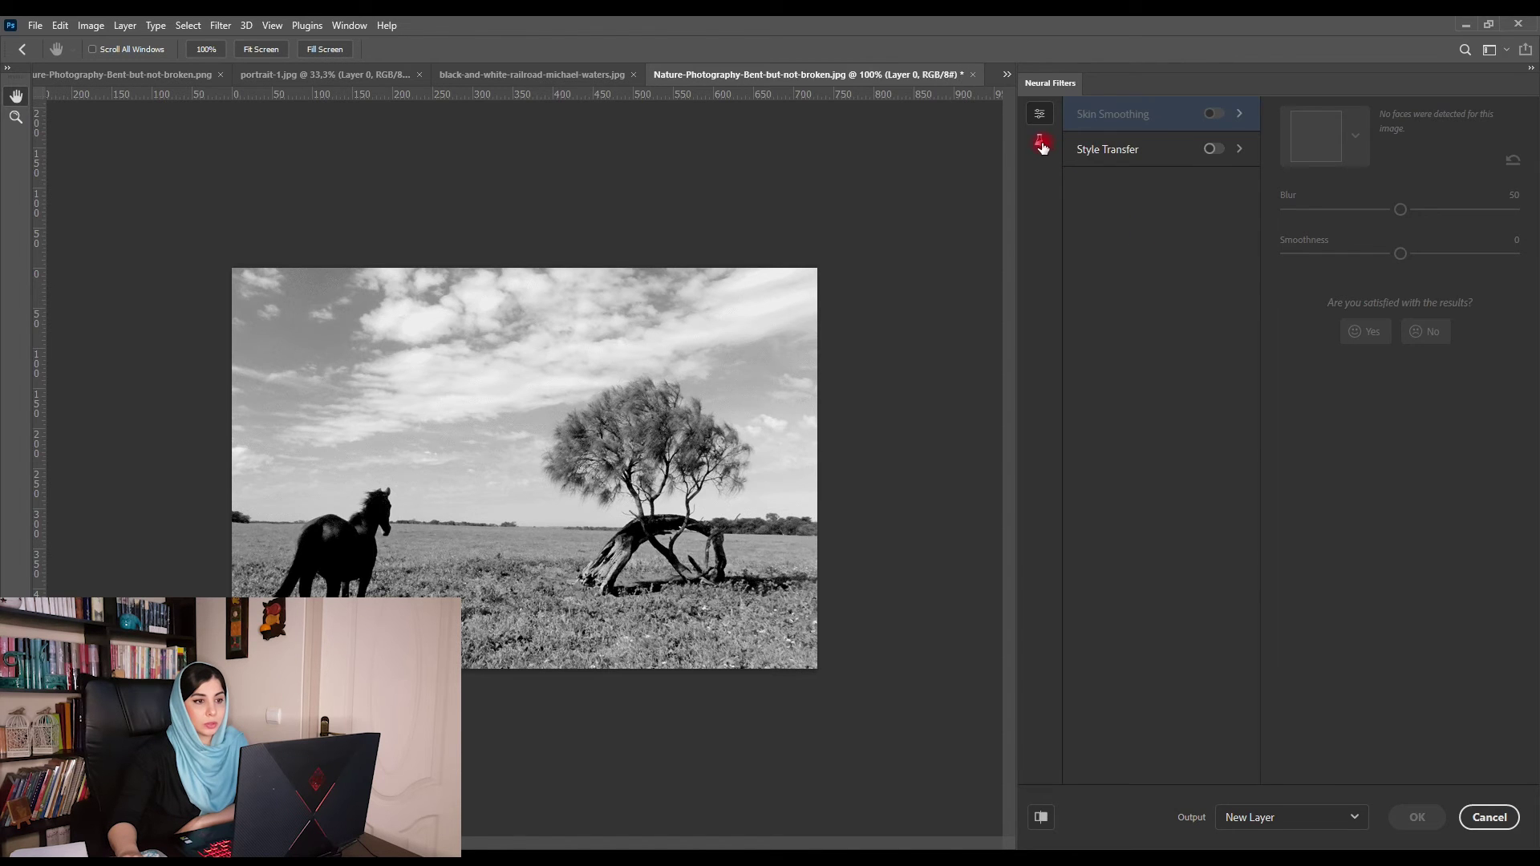
left_click(1221, 221)
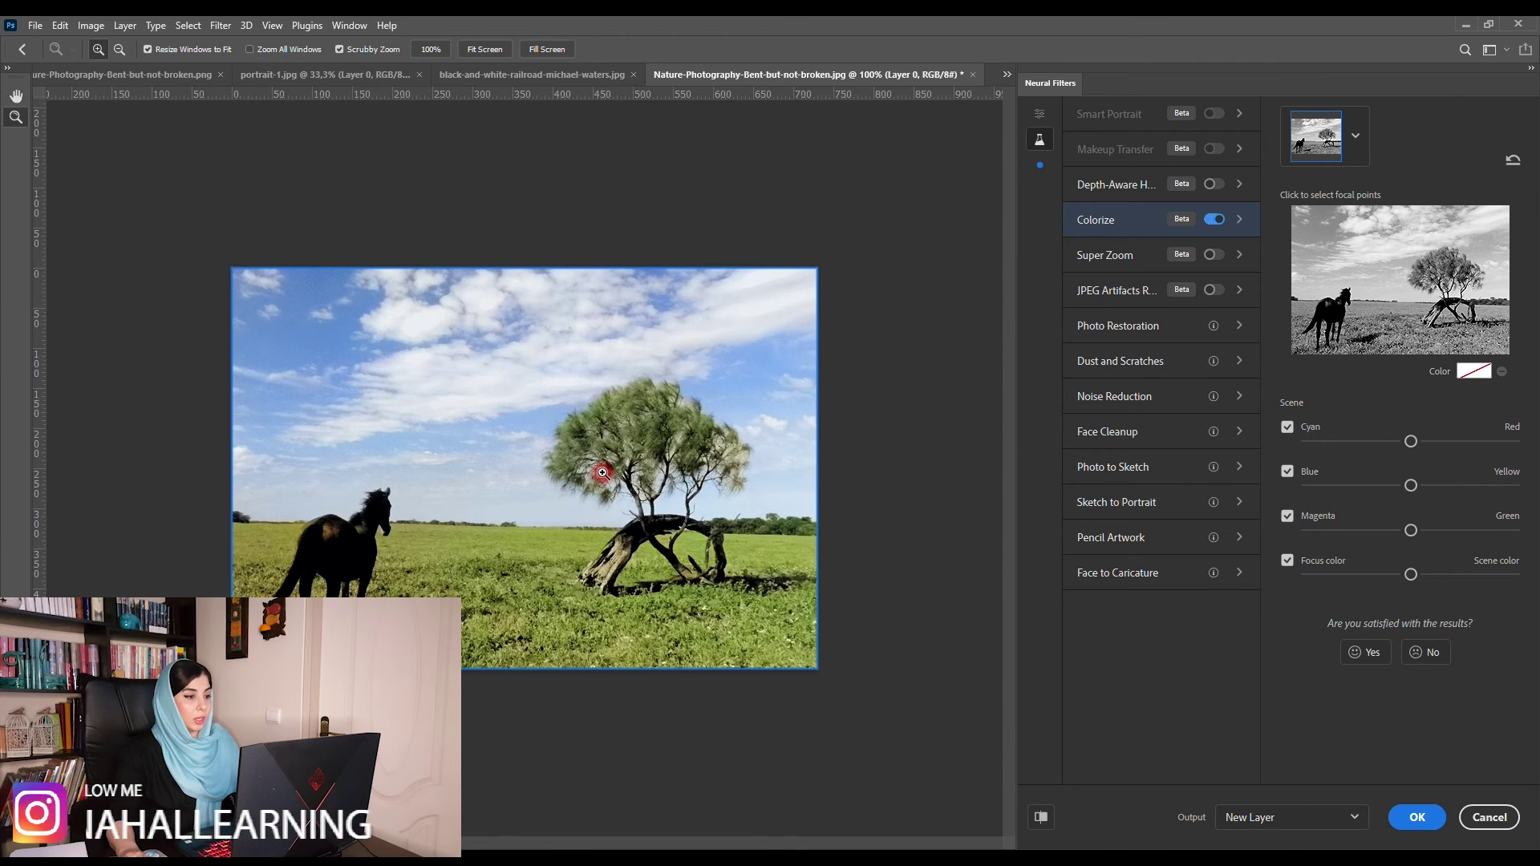
key("z")
left_click(577, 513)
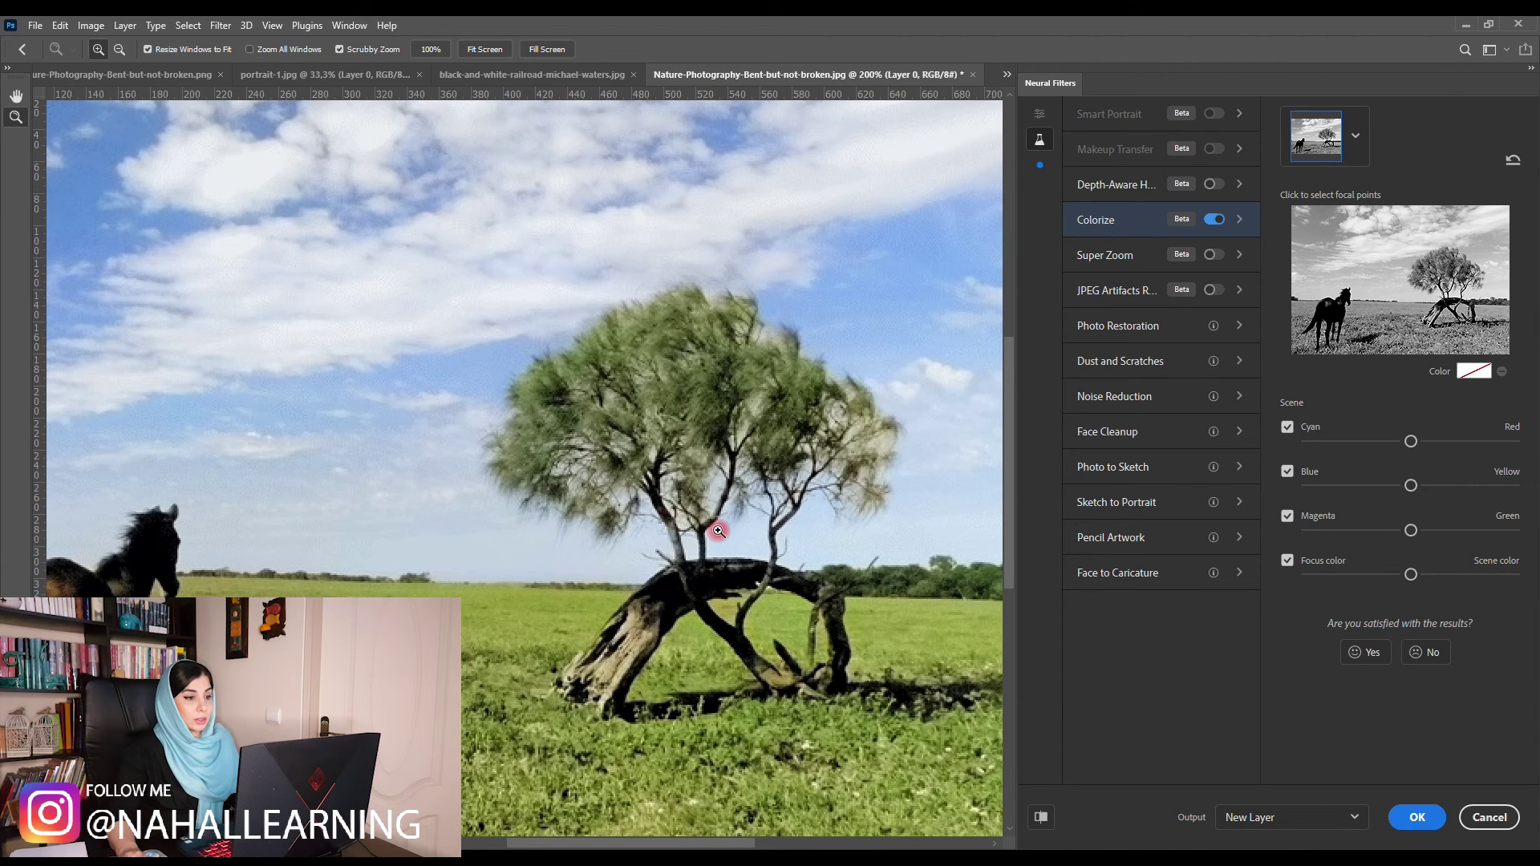